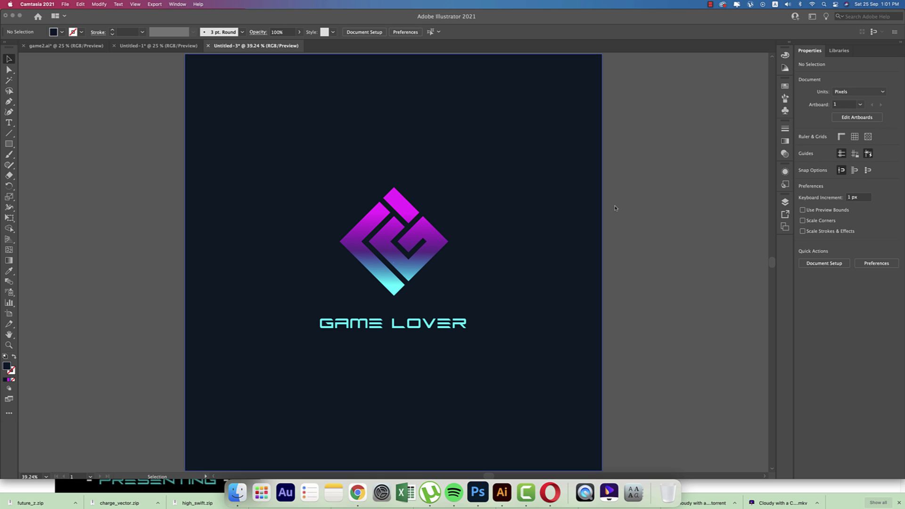
Select the existing logo group, then deselect it.
{"action": "left_click", "coordinate": [394, 238]}
{"action": "left_click", "coordinate": [385, 237]}
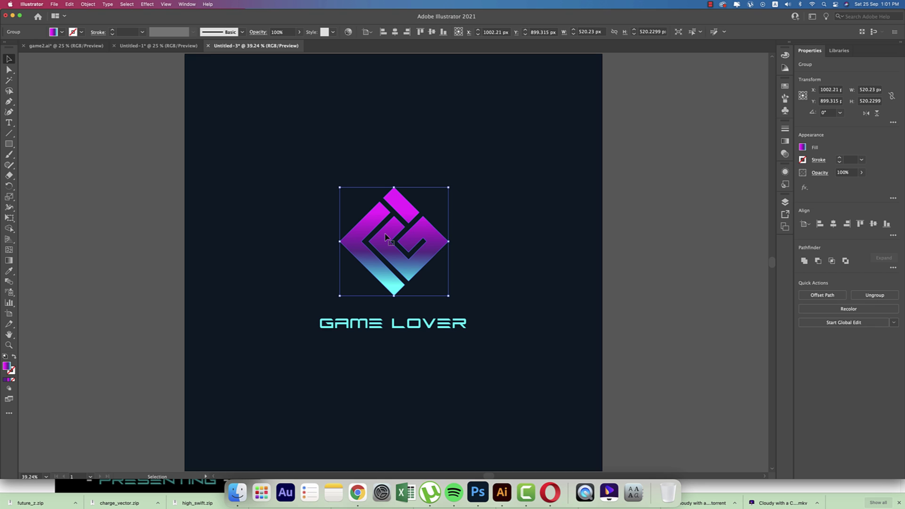
{"action": "left_click", "coordinate": [663, 310]}
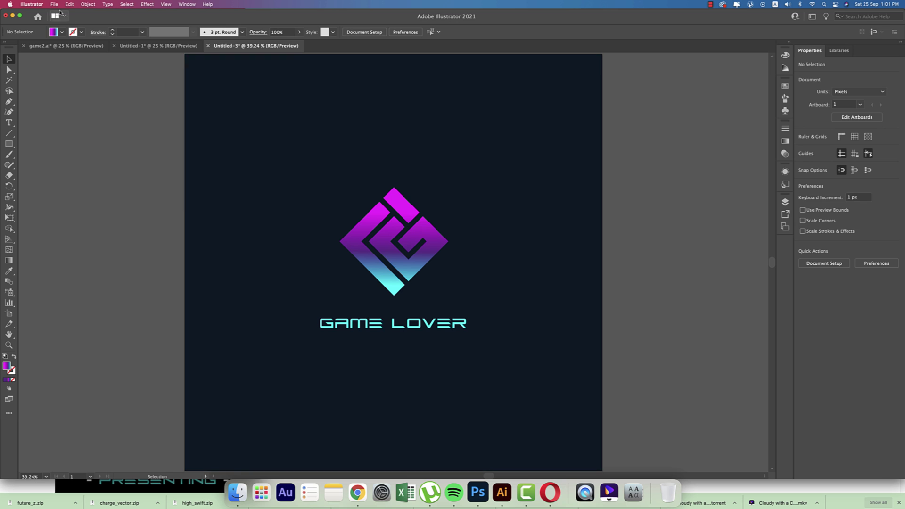
Create a new document from File > New at 2000 × 2000 px in RGB colour mode.
{"action": "left_click", "coordinate": [54, 5]}
{"action": "left_click", "coordinate": [63, 13]}
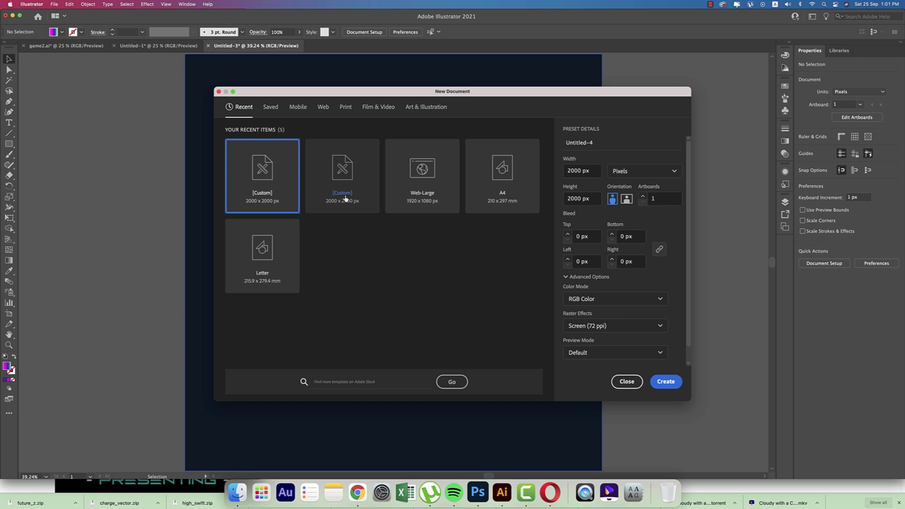
{"action": "left_click", "coordinate": [588, 146]}
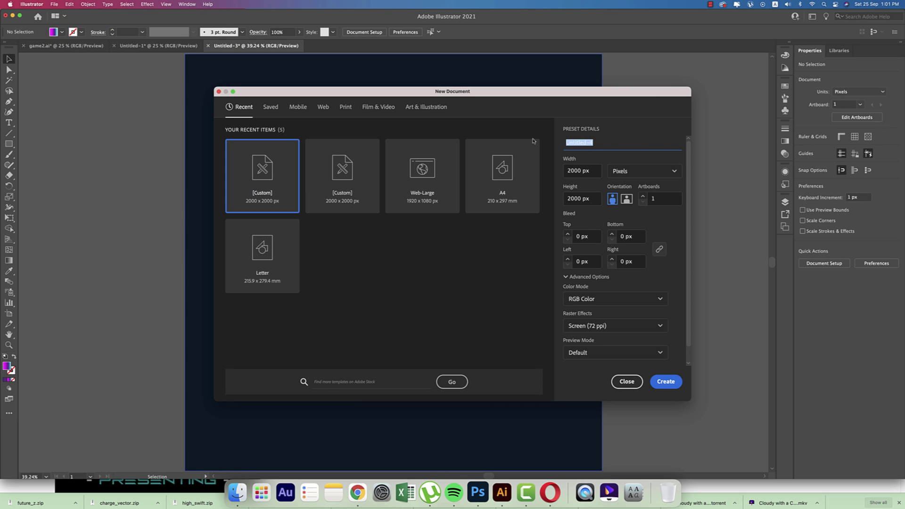
{"action": "key", "text": "Tab"}
{"action": "key", "text": "Tab"}
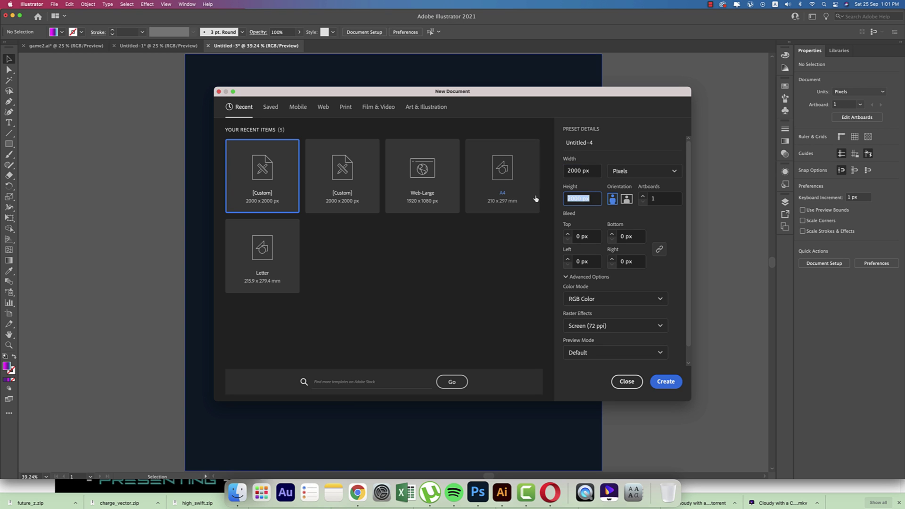
{"action": "left_click", "coordinate": [587, 301]}
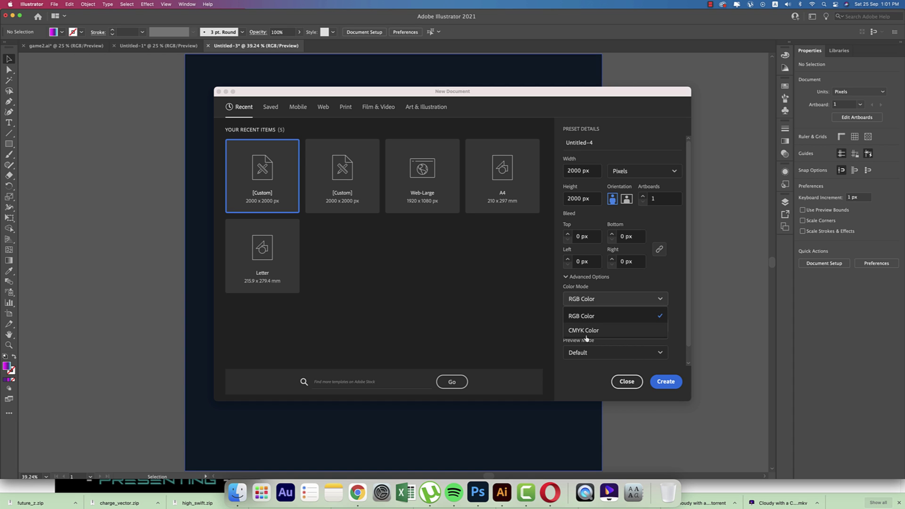
{"action": "left_click", "coordinate": [649, 283]}
{"action": "left_click", "coordinate": [578, 278]}
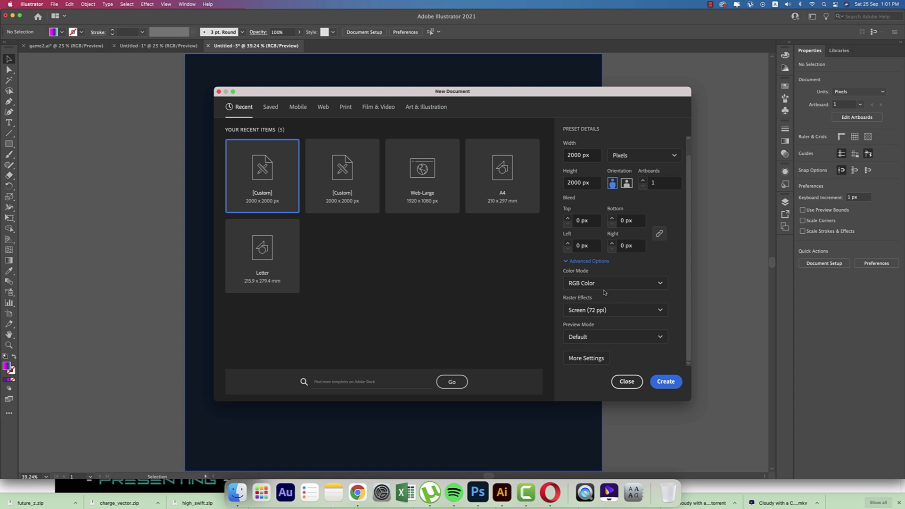
{"action": "left_click", "coordinate": [665, 381]}
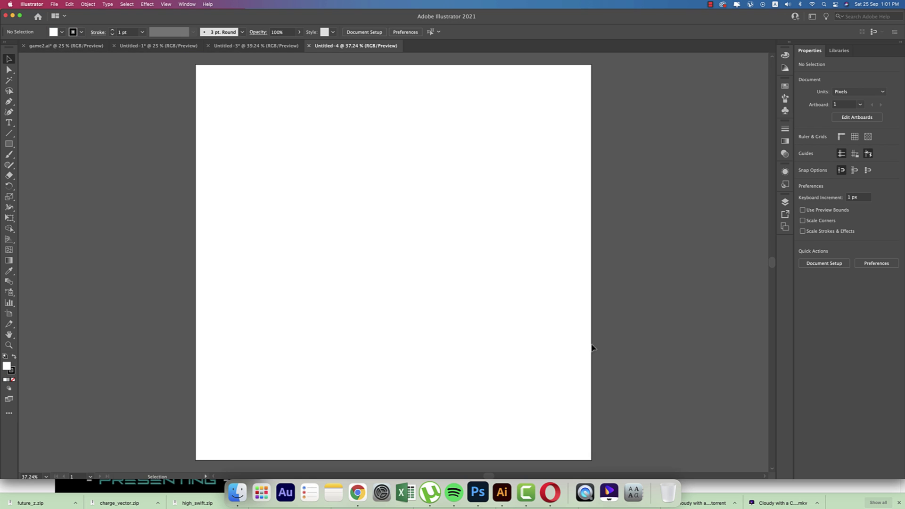
{"action": "left_click", "coordinate": [9, 133]}
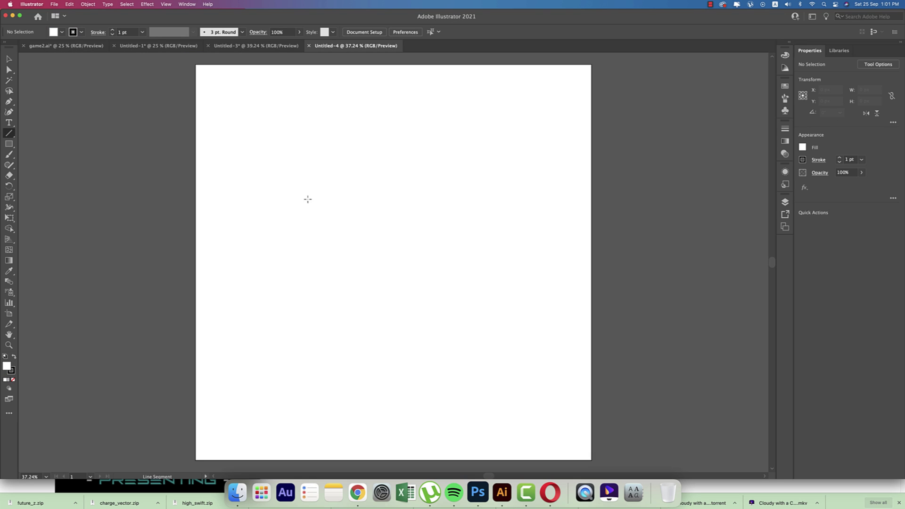
{"action": "mouse_move", "coordinate": [264, 110]}
{"action": "left_mouse_down"}
{"action": "mouse_move", "coordinate": [278, 282]}
{"action": "mouse_move", "coordinate": [302, 377]}
{"action": "mouse_move", "coordinate": [325, 414]}
{"action": "left_mouse_up"}
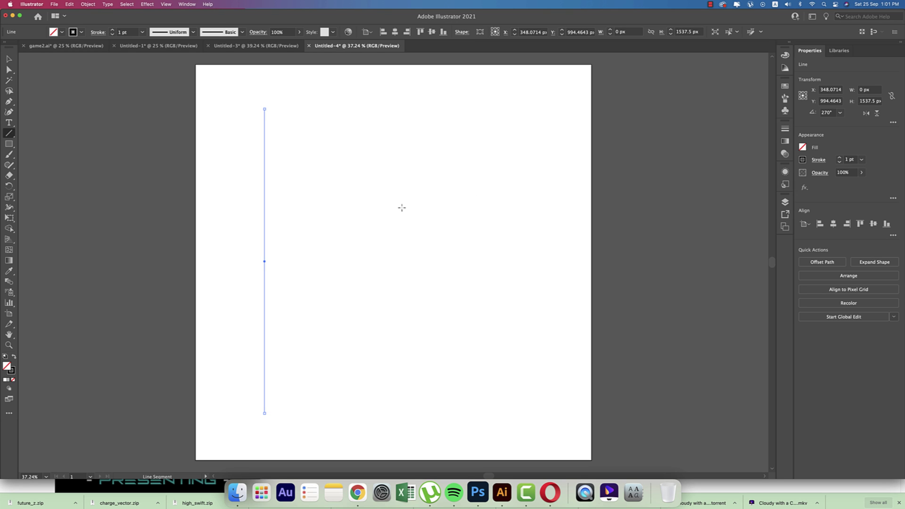
{"action": "left_click", "coordinate": [812, 16]}
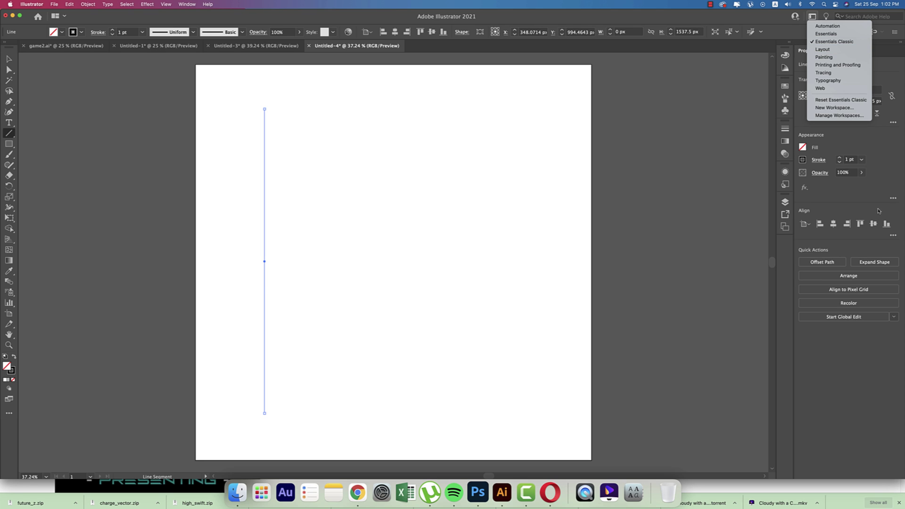
{"action": "key", "text": "Escape"}
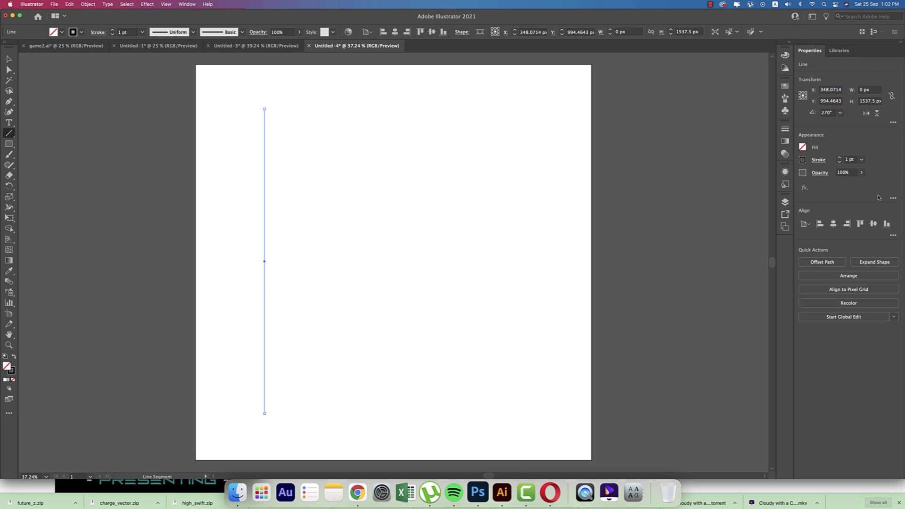
{"action": "left_click", "coordinate": [812, 16]}
{"action": "key", "text": "Escape"}
{"action": "left_click", "coordinate": [168, 5]}
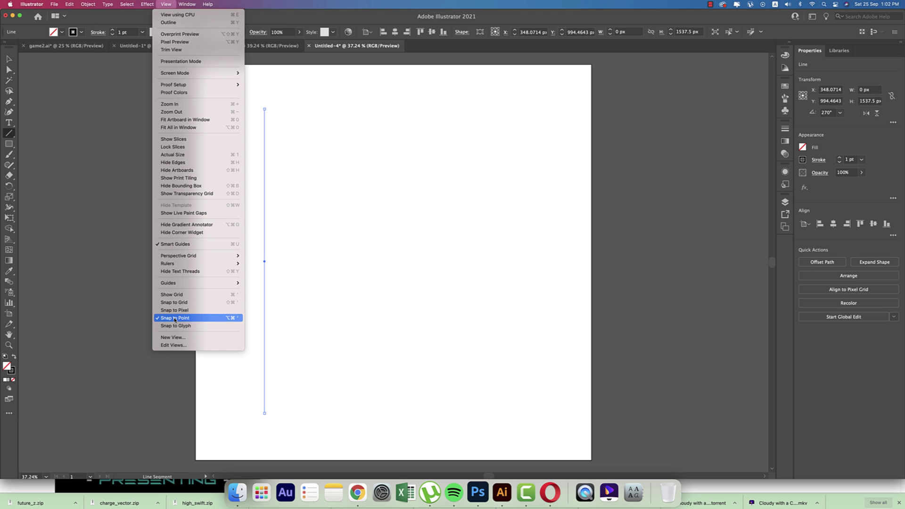
{"action": "left_click", "coordinate": [313, 320]}
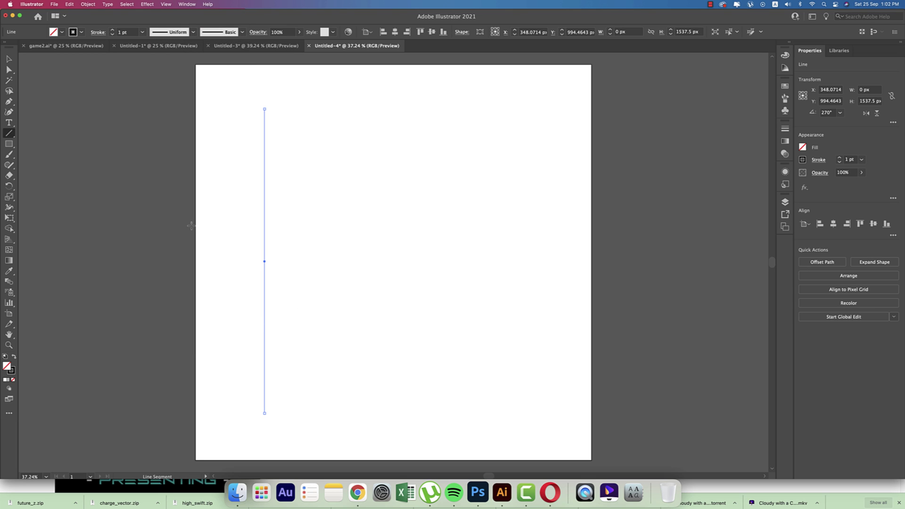
{"action": "key", "text": "Delete"}
{"action": "left_click", "coordinate": [9, 154]}
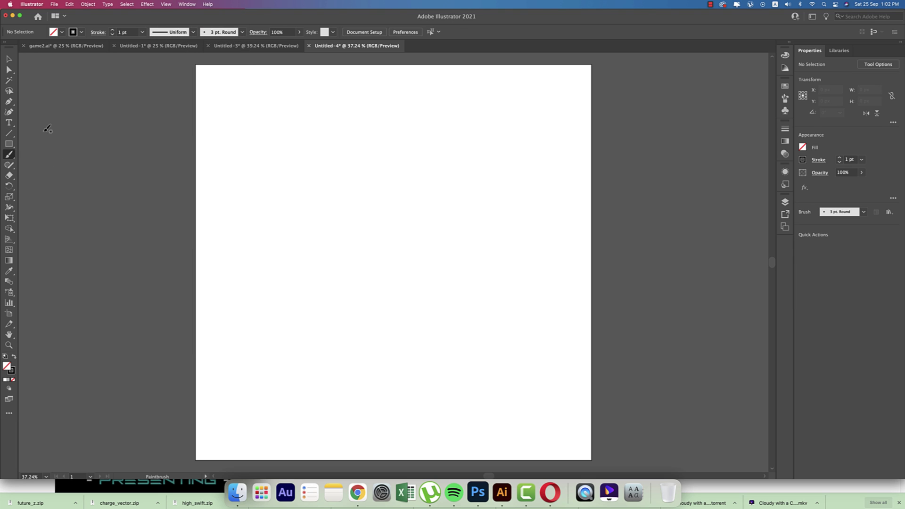
{"action": "left_click", "coordinate": [9, 144]}
{"action": "mouse_move", "coordinate": [283, 142]}
{"action": "left_mouse_down"}
{"action": "mouse_move", "coordinate": [310, 191]}
{"action": "mouse_move", "coordinate": [325, 183]}
{"action": "left_mouse_up"}
{"action": "left_click", "coordinate": [15, 357]}
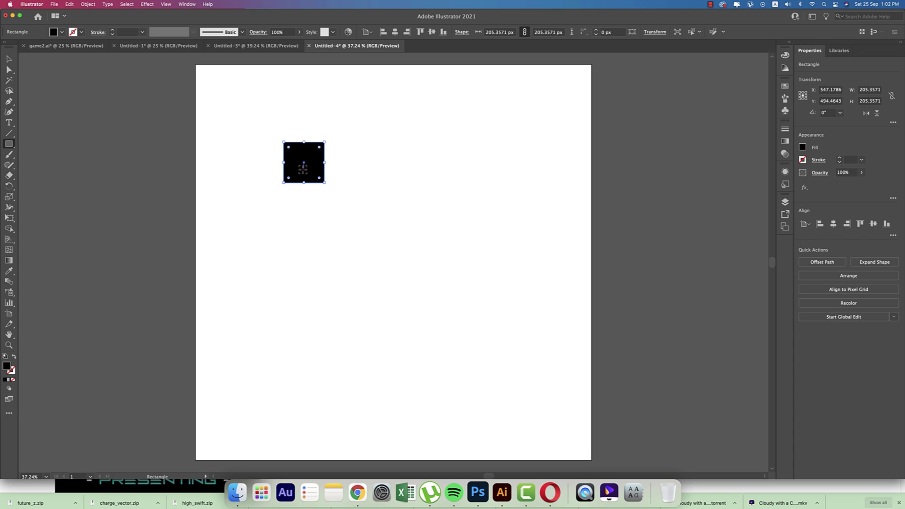
{"action": "left_click_drag", "start_coordinate": [303, 169], "coordinate": [311, 228]}
{"action": "key", "text": "super+z"}
{"action": "left_click", "coordinate": [9, 58]}
{"action": "left_click", "coordinate": [357, 261]}
{"action": "left_click_drag", "start_coordinate": [277, 129], "coordinate": [418, 284]}
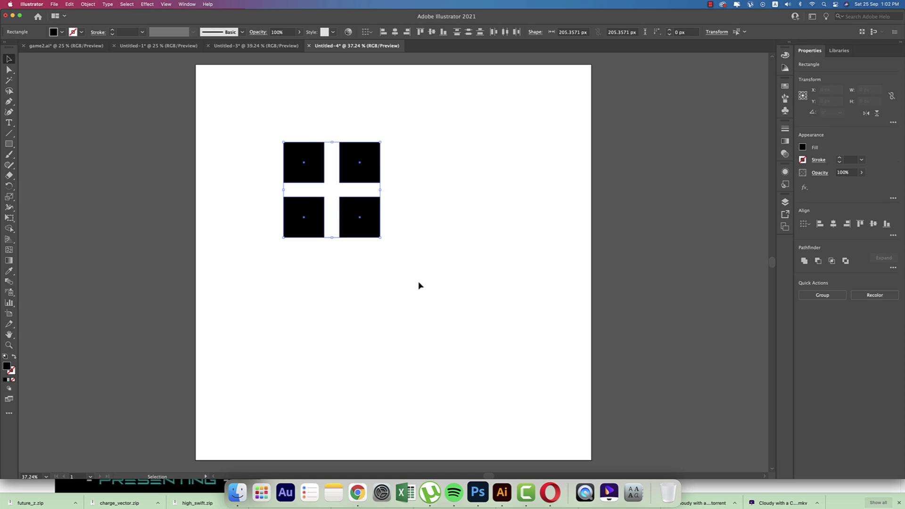
{"action": "left_click", "coordinate": [416, 285]}
{"action": "left_click_drag", "start_coordinate": [357, 168], "coordinate": [413, 167]}
{"action": "key", "text": "super+d"}
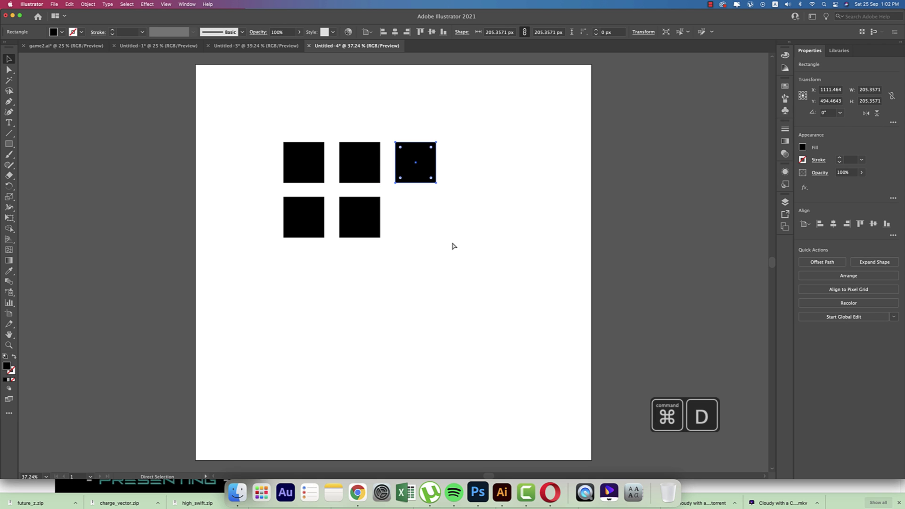
{"action": "key", "text": "super+d"}
{"action": "key", "text": "super+d"}
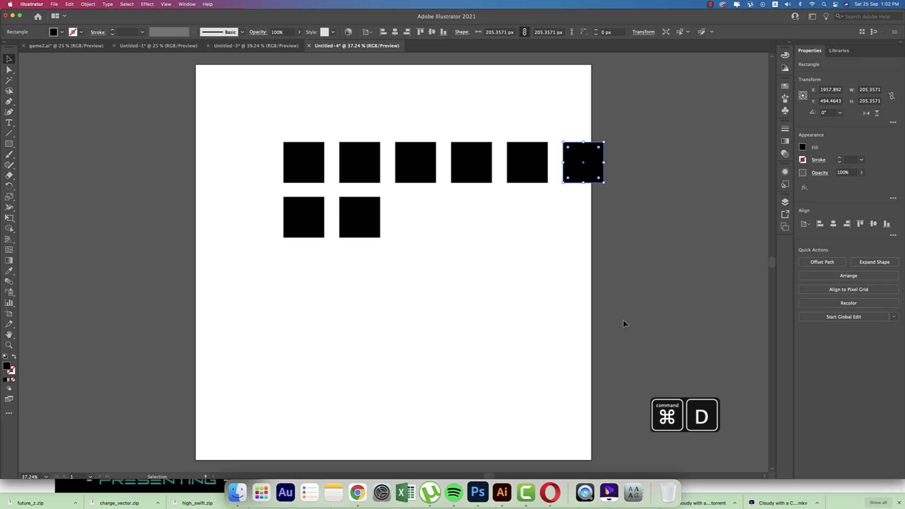
{"action": "left_click_drag", "start_coordinate": [623, 326], "coordinate": [246, 127]}
Delete the squares and draw a first vertical line with a copy beside it.
{"action": "key", "text": "Delete"}
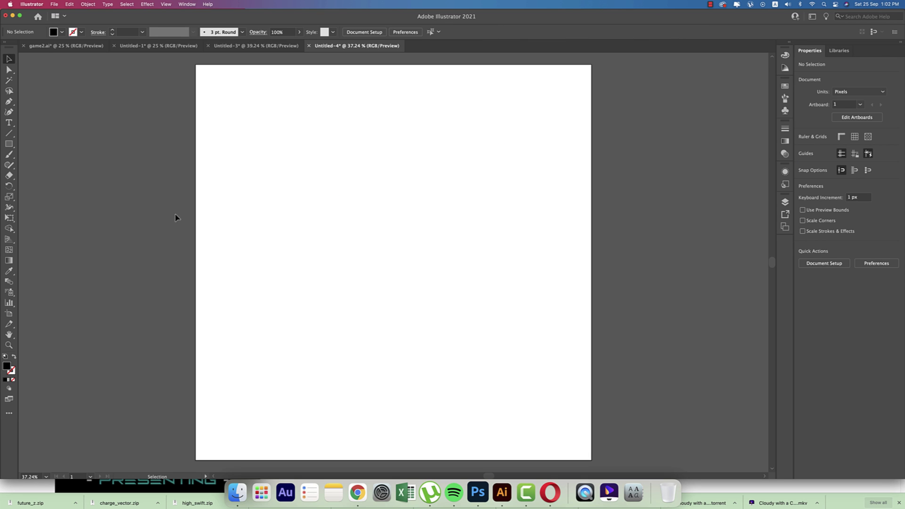
{"action": "left_click", "coordinate": [8, 133]}
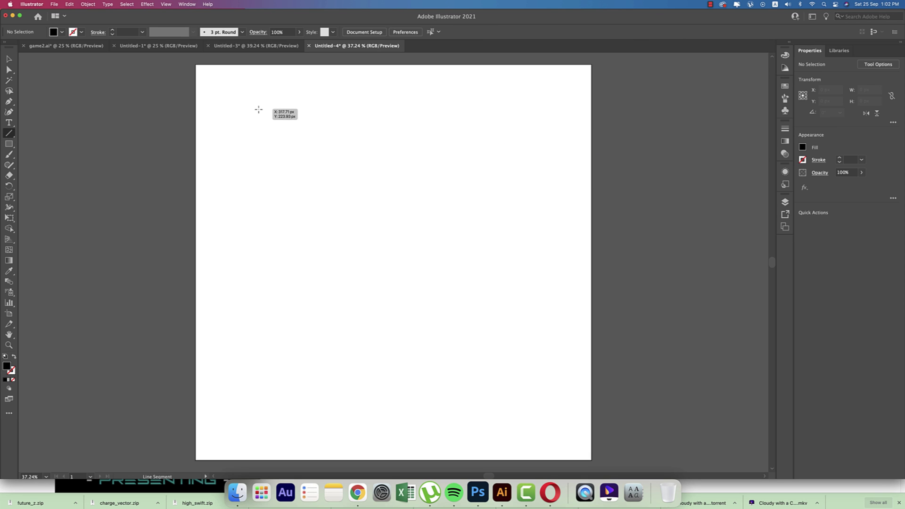
{"action": "left_click_drag", "start_coordinate": [259, 109], "coordinate": [266, 404]}
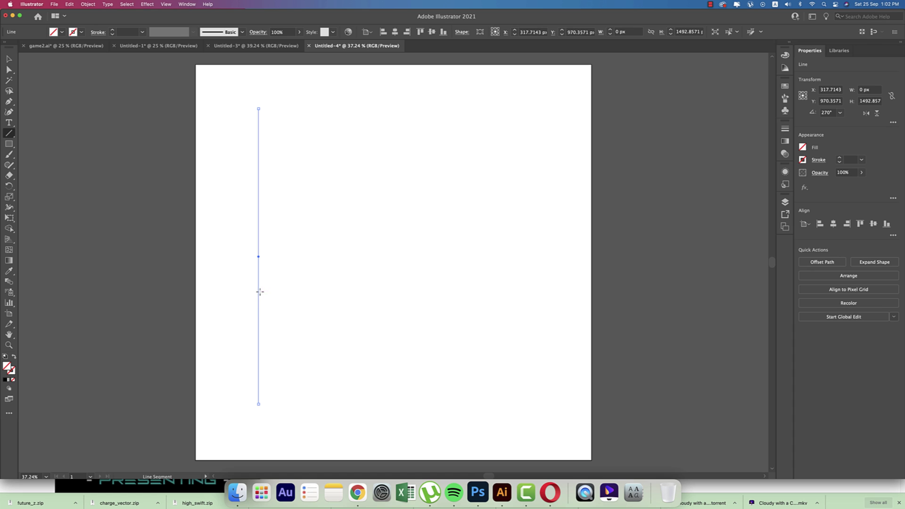
{"action": "key", "text": "v"}
{"action": "left_click_drag", "start_coordinate": [260, 289], "coordinate": [275, 294]}
{"action": "key", "text": "super+a"}
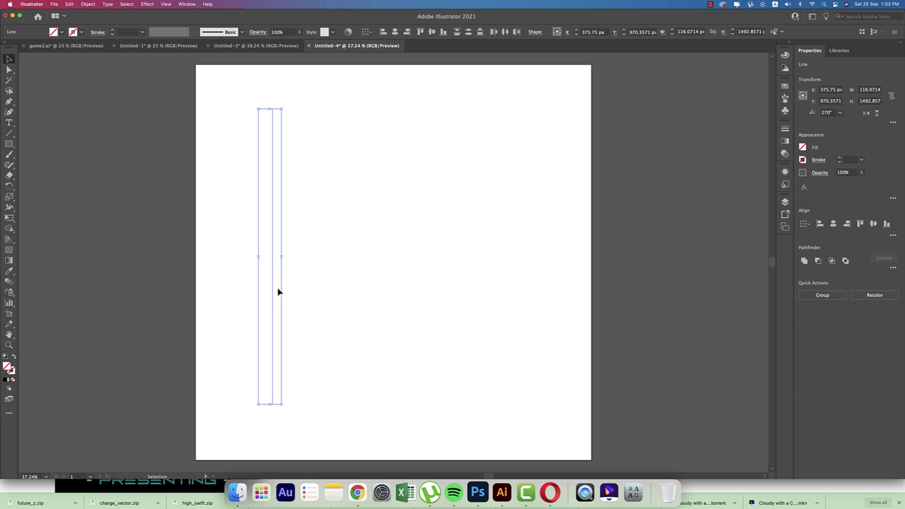
{"action": "left_click", "coordinate": [278, 292]}
Draw a black-stroked vertical line near the artboard's left edge and copy it slightly right.
{"action": "key", "text": "backslash"}
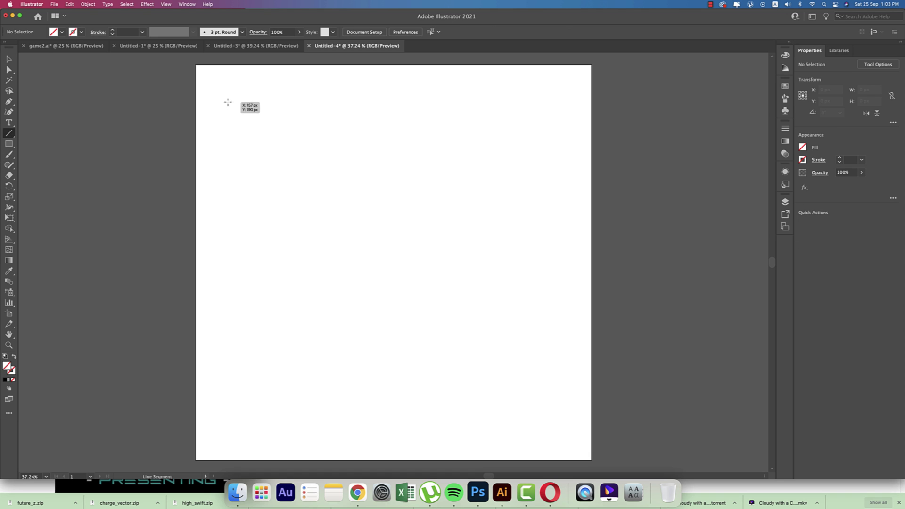
{"action": "left_click_drag", "start_coordinate": [233, 98], "coordinate": [232, 391]}
{"action": "left_click", "coordinate": [80, 32]}
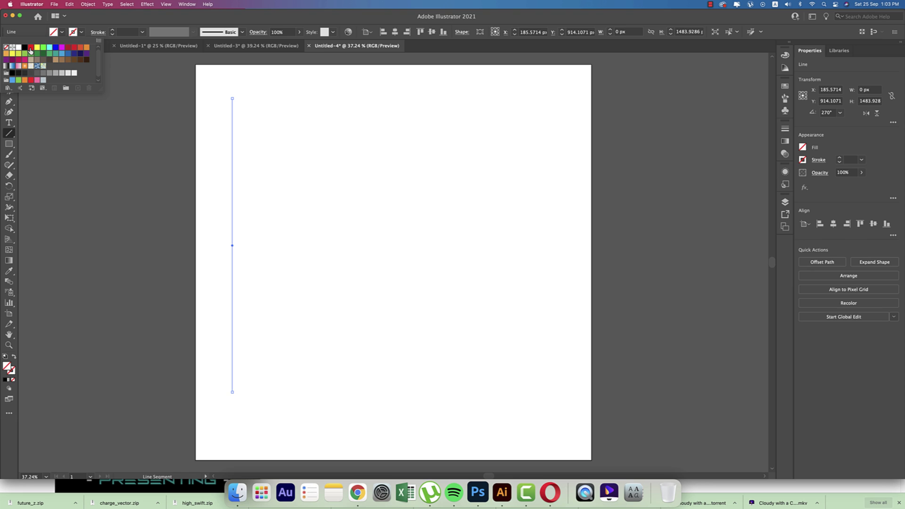
{"action": "left_click", "coordinate": [19, 49]}
{"action": "key", "text": "v"}
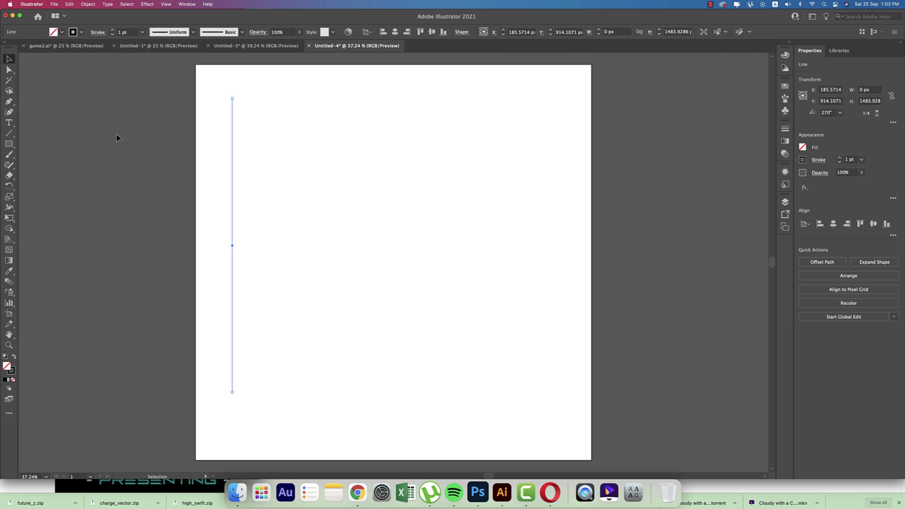
{"action": "left_click_drag", "start_coordinate": [230, 215], "coordinate": [264, 243]}
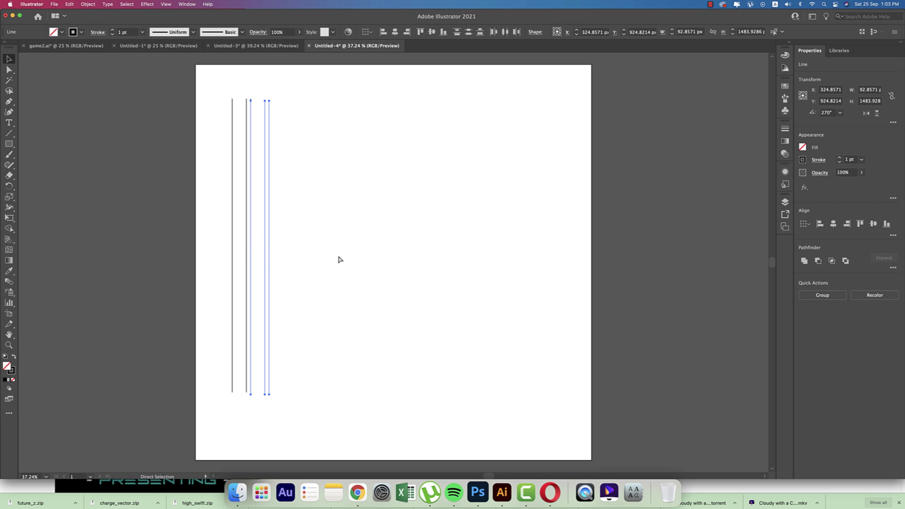
Undo the extra copies, repeat the line pair across the artboard with Cmd+D, and select all pairs.
{"action": "key", "text": "super+d"}
{"action": "key", "text": "super+d"}
{"action": "key", "text": "super+d"}
{"action": "key", "text": "super+d"}
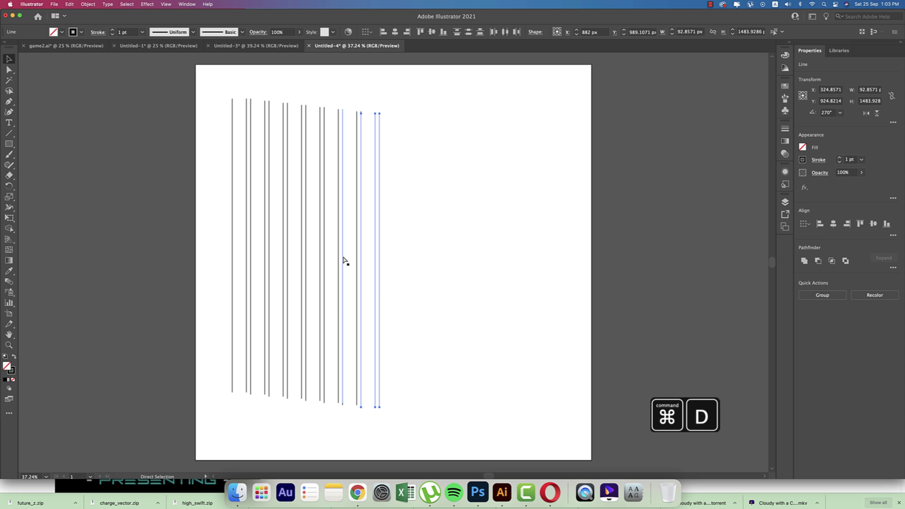
{"action": "key", "text": "super+z"}
{"action": "key", "text": "super+z"}
{"action": "key", "text": "super+z"}
{"action": "key", "text": "super+z"}
{"action": "key", "text": "super+z"}
{"action": "key", "text": "super+z"}
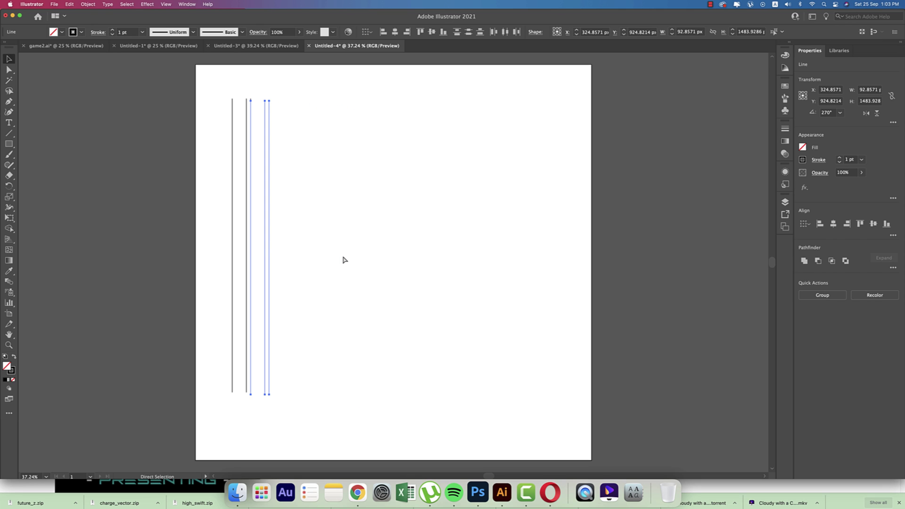
{"action": "key", "text": "v"}
{"action": "key", "text": "super+z"}
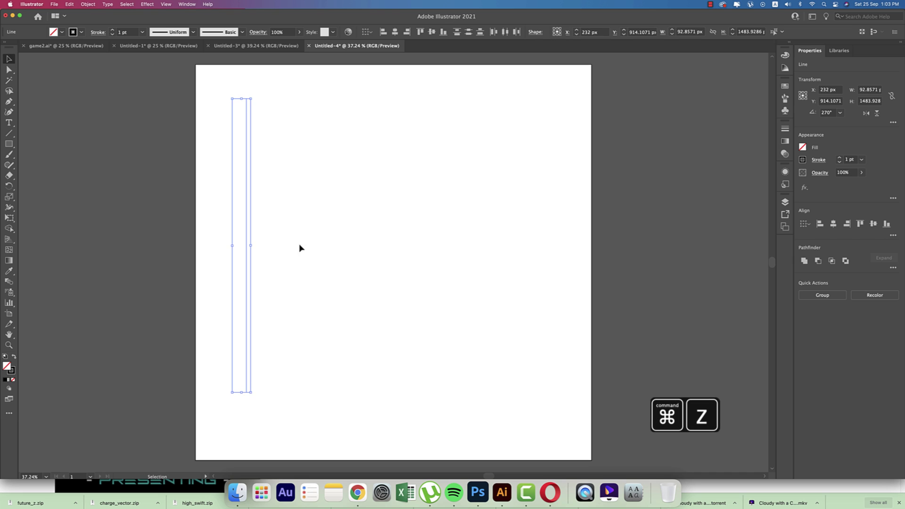
{"action": "mouse_move", "coordinate": [253, 230]}
{"action": "left_mouse_down"}
{"action": "mouse_move", "coordinate": [291, 232]}
{"action": "mouse_move", "coordinate": [270, 231]}
{"action": "left_mouse_up"}
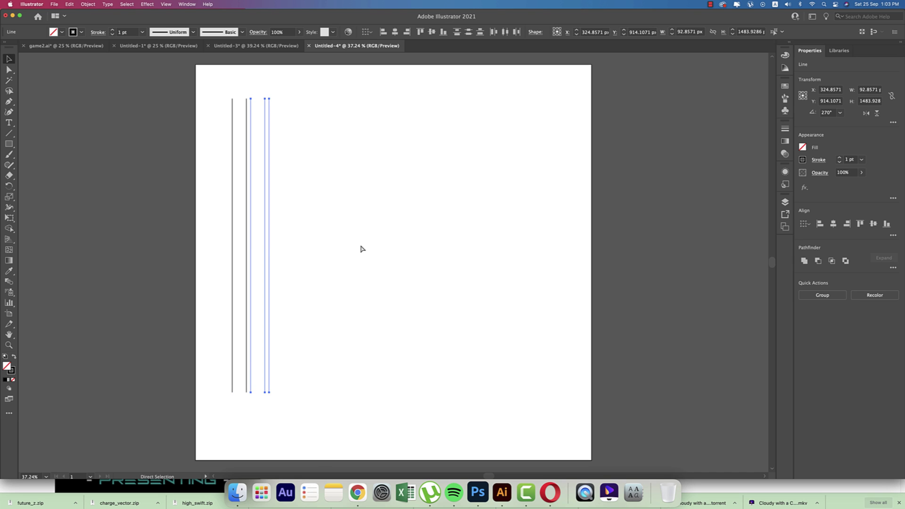
{"action": "key", "text": "super+d"}
{"action": "key", "text": "super+d"}
{"action": "key", "text": "super+d"}
{"action": "key", "text": "super+d"}
{"action": "key", "text": "super+d"}
{"action": "key", "text": "super+d"}
{"action": "key", "text": "super+d"}
{"action": "key", "text": "super+d"}
{"action": "key", "text": "super+d"}
{"action": "key", "text": "super+d"}
{"action": "key", "text": "super+d"}
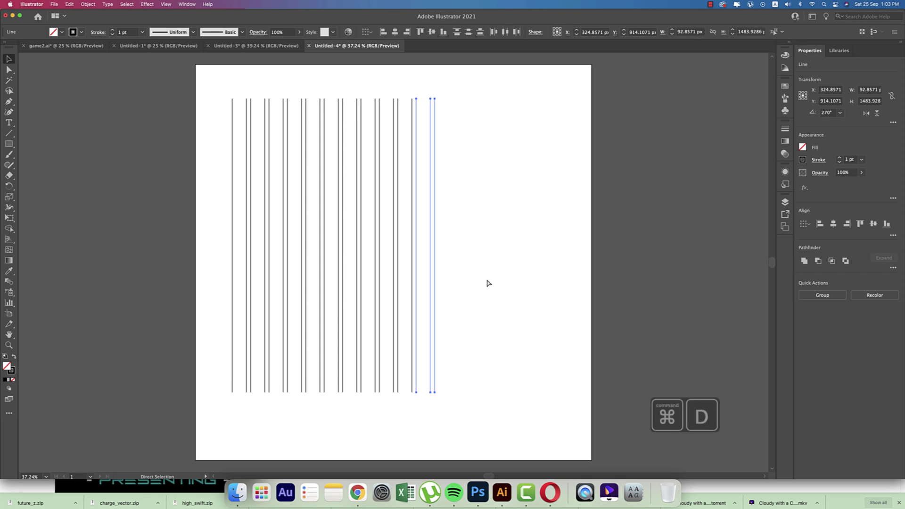
{"action": "key", "text": "super+d"}
{"action": "left_click_drag", "start_coordinate": [527, 281], "coordinate": [222, 316]}
Group the vertical lines, paste a copy in front rotated 90°, and group both into a grid.
{"action": "key", "text": "super+g"}
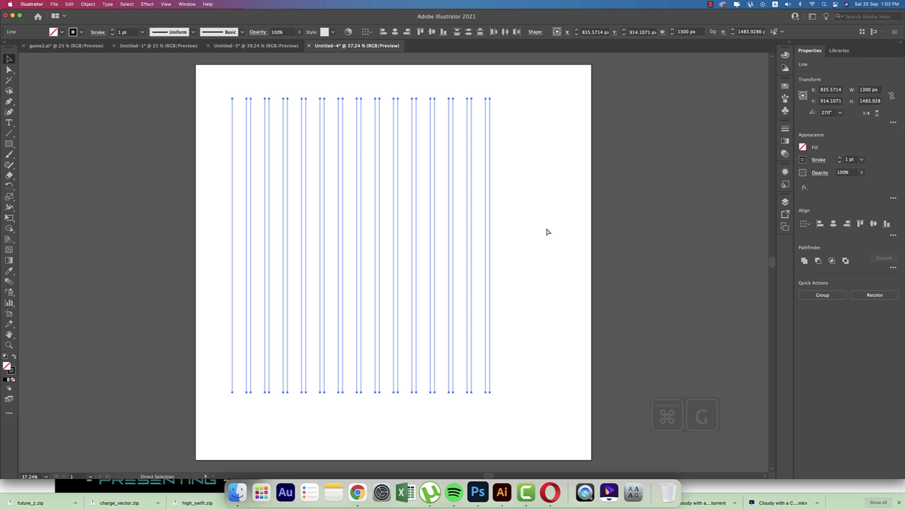
{"action": "key", "text": "super+f"}
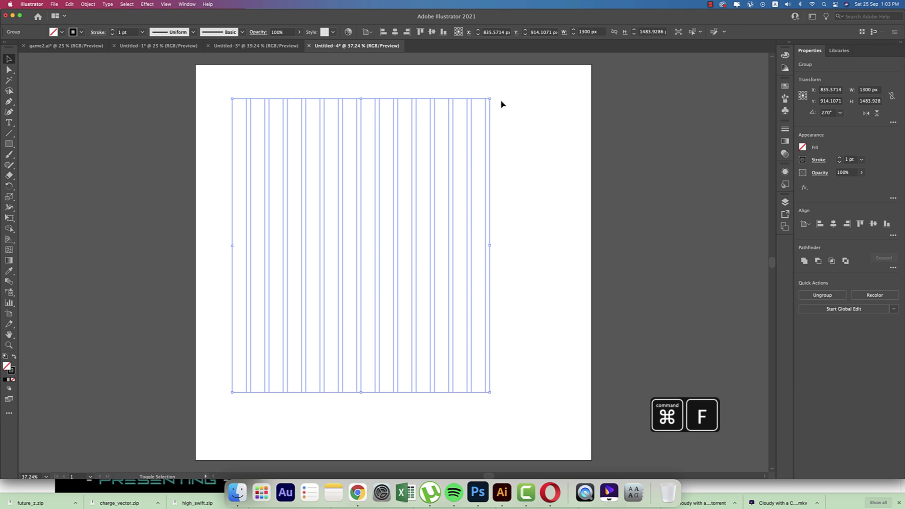
{"action": "left_click_drag", "start_coordinate": [493, 98], "coordinate": [497, 324]}
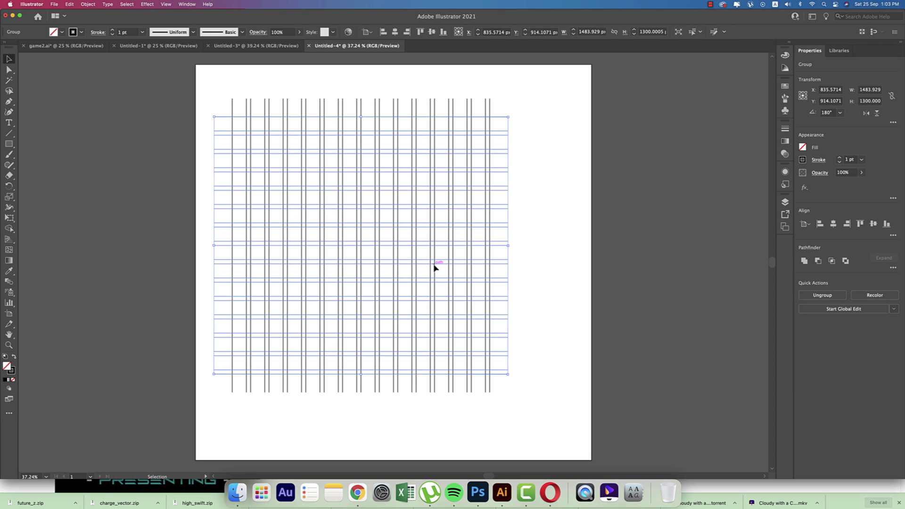
{"action": "left_click_drag", "start_coordinate": [211, 90], "coordinate": [565, 420]}
{"action": "key", "text": "super+g"}
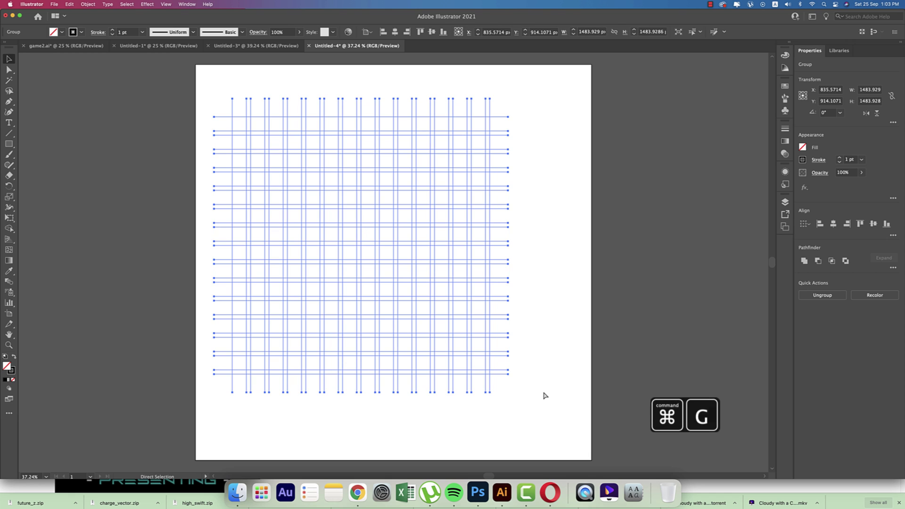
Centre the grid on the artboard, rotate it 45° into a diamond, and select everything.
{"action": "left_click", "coordinate": [395, 32]}
{"action": "left_click", "coordinate": [432, 31]}
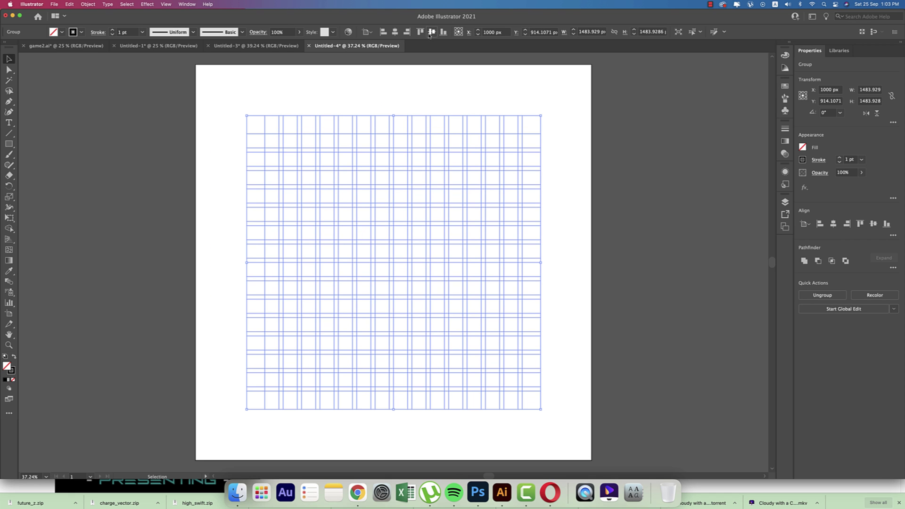
{"action": "left_click_drag", "start_coordinate": [544, 115], "coordinate": [569, 211]}
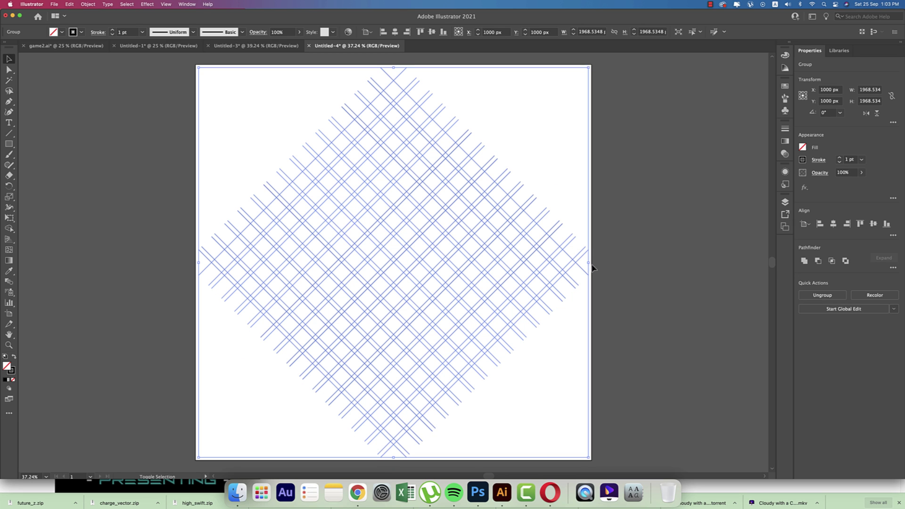
{"action": "left_click", "coordinate": [249, 117]}
{"action": "key", "text": "super+a"}
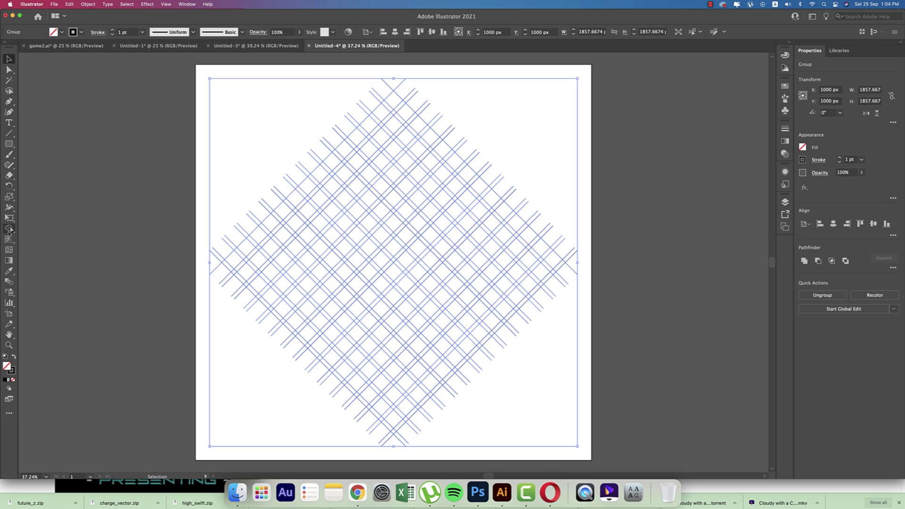
Switch to the Shape Builder tool with no stroke and a blue fill.
{"action": "left_click_drag", "start_coordinate": [8, 228], "coordinate": [31, 231]}
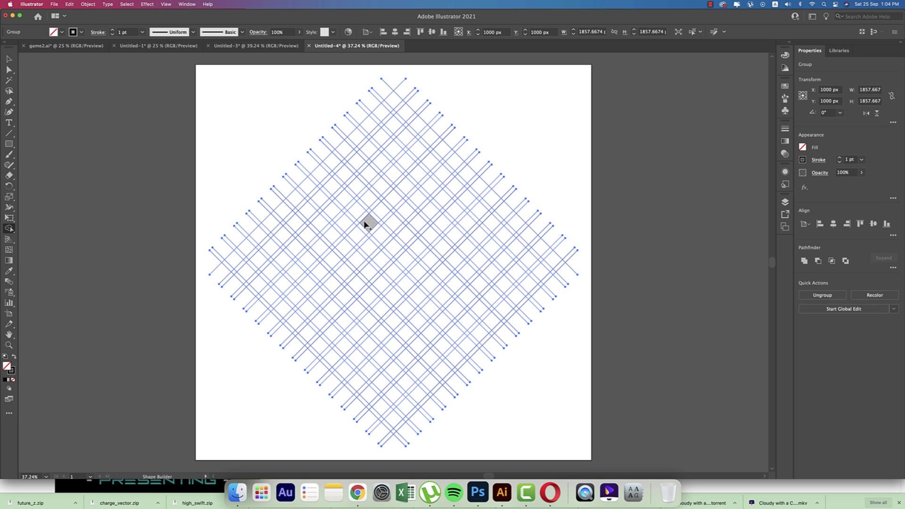
{"action": "left_click", "coordinate": [80, 33]}
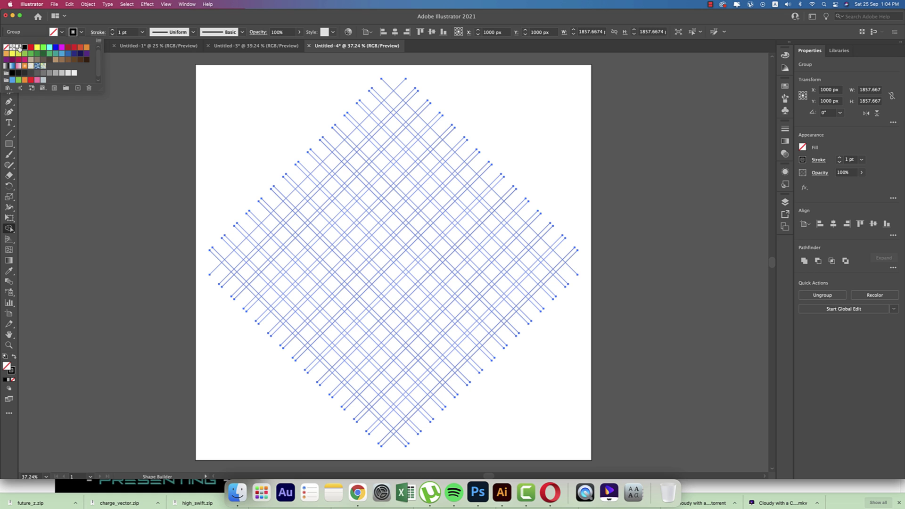
{"action": "left_click", "coordinate": [7, 48]}
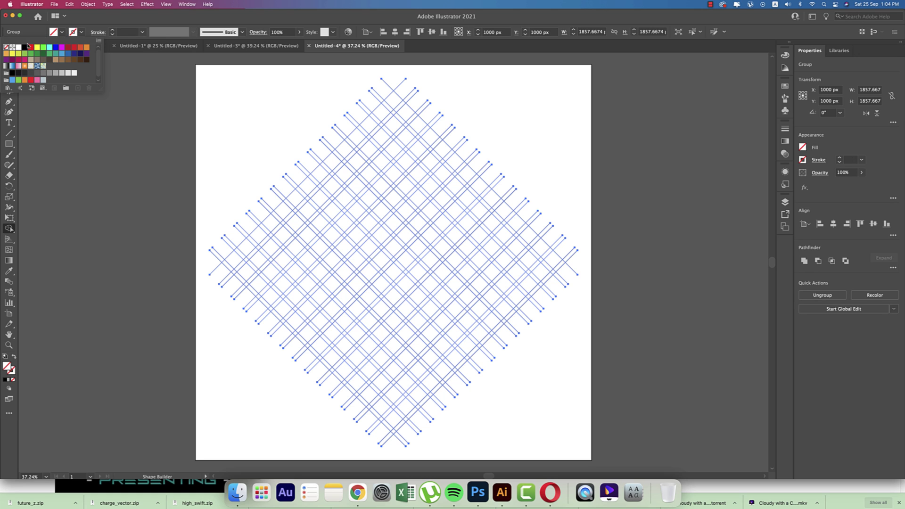
{"action": "left_click", "coordinate": [62, 53]}
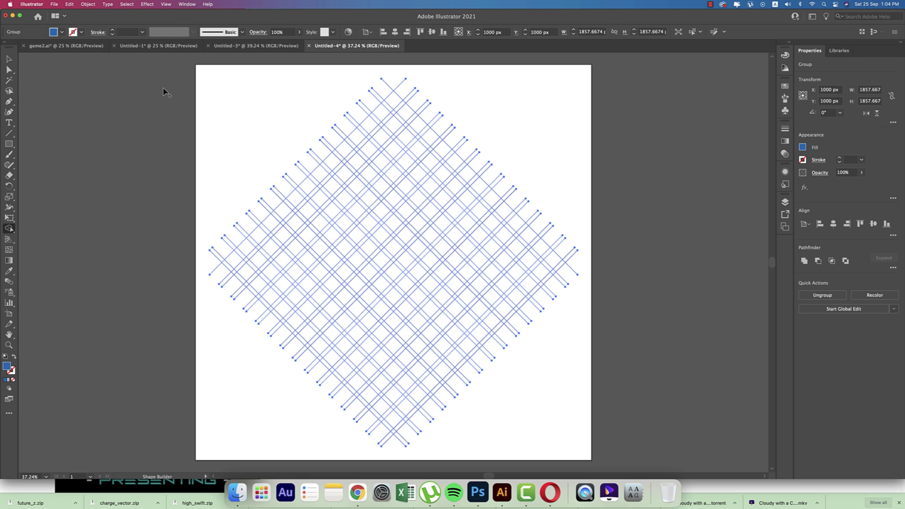
Merge grid cells into a maze G shape, checking it against the GAME LOVER reference logo.
{"action": "left_click", "coordinate": [256, 45]}
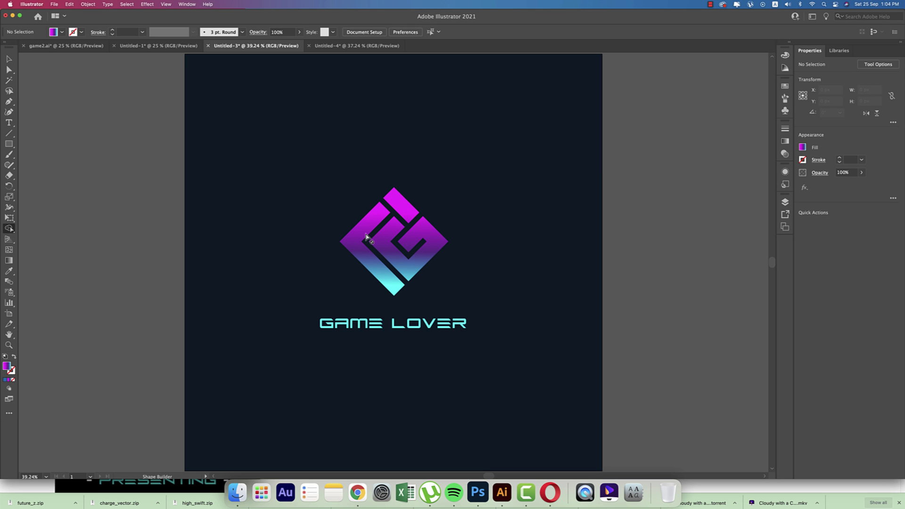
{"action": "left_click", "coordinate": [322, 48]}
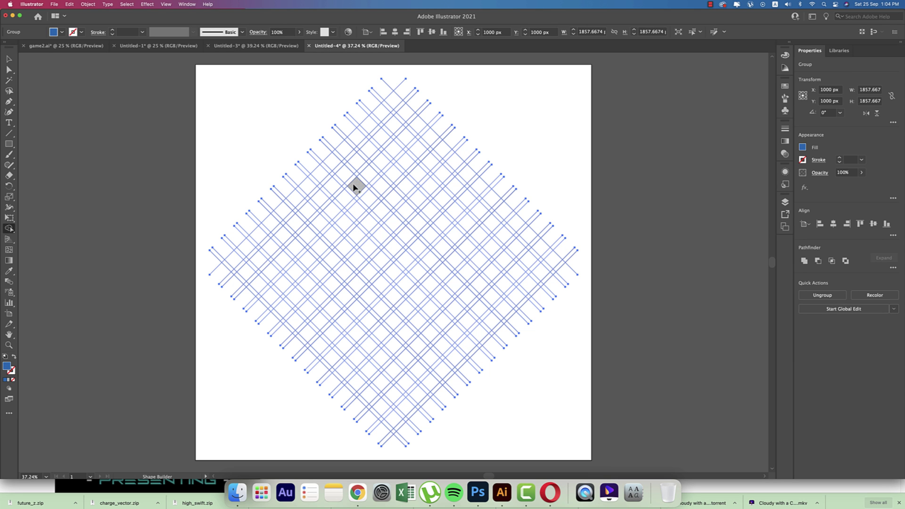
{"action": "mouse_move", "coordinate": [358, 234]}
{"action": "left_mouse_down"}
{"action": "mouse_move", "coordinate": [349, 242]}
{"action": "mouse_move", "coordinate": [369, 273]}
{"action": "mouse_move", "coordinate": [392, 252]}
{"action": "mouse_move", "coordinate": [371, 250]}
{"action": "mouse_move", "coordinate": [358, 213]}
{"action": "mouse_move", "coordinate": [330, 236]}
{"action": "mouse_move", "coordinate": [326, 253]}
{"action": "mouse_move", "coordinate": [359, 293]}
{"action": "left_mouse_up"}
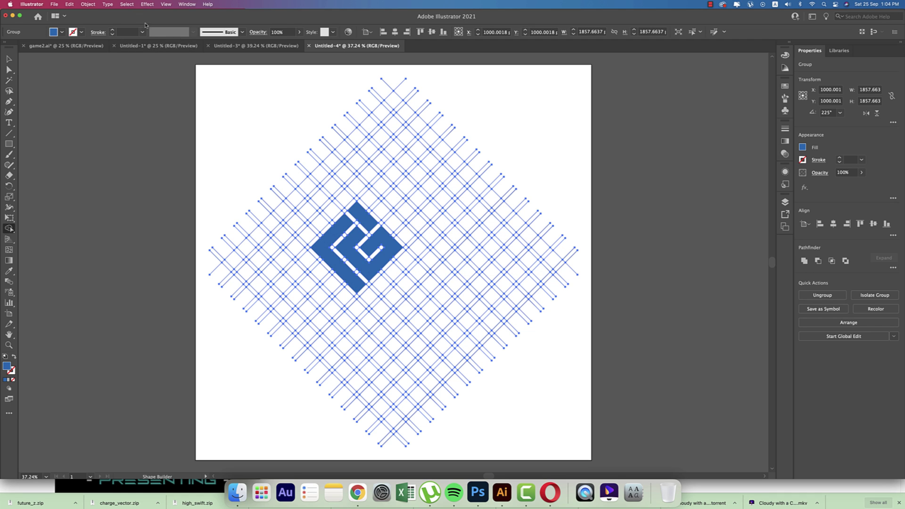
{"action": "left_click", "coordinate": [221, 47]}
{"action": "left_click", "coordinate": [353, 46]}
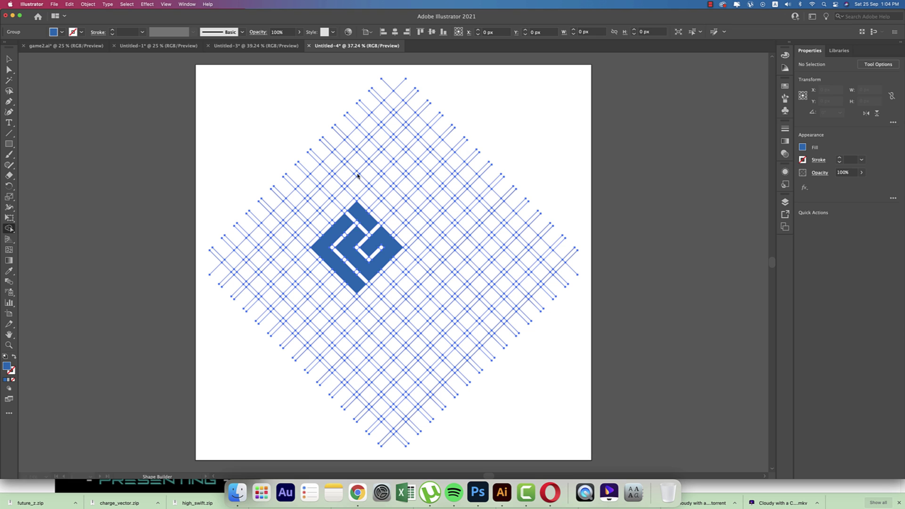
{"action": "left_click", "coordinate": [9, 59]}
Select all grid lines by matching attributes and delete them, leaving the G logo.
{"action": "left_click", "coordinate": [40, 101]}
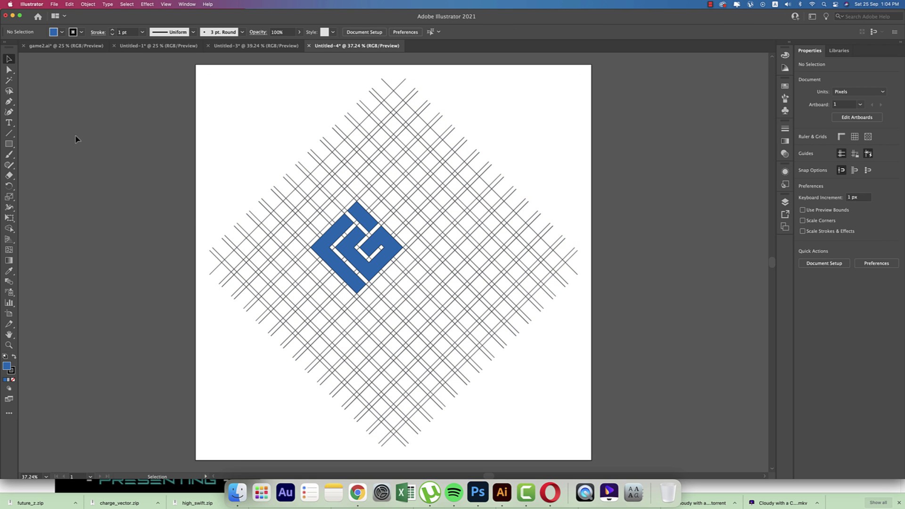
{"action": "left_click", "coordinate": [9, 80]}
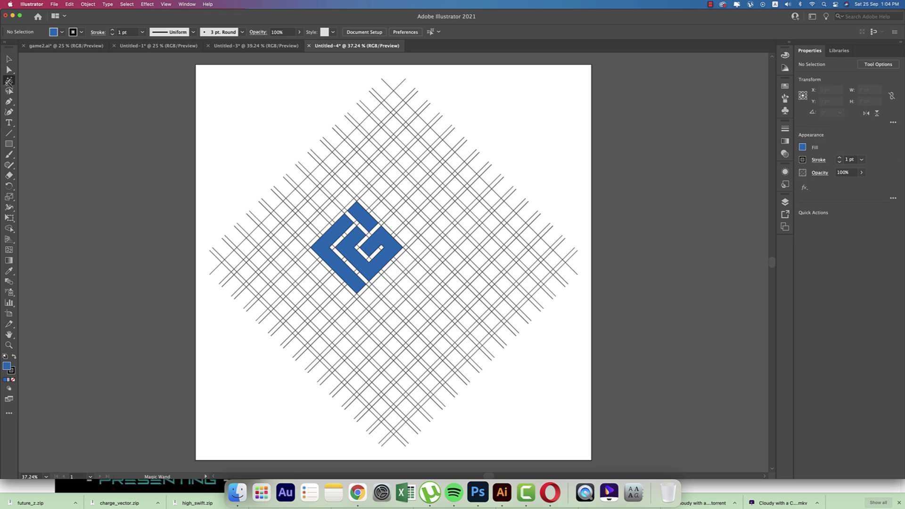
{"action": "left_click", "coordinate": [424, 114]}
{"action": "key", "text": "Delete"}
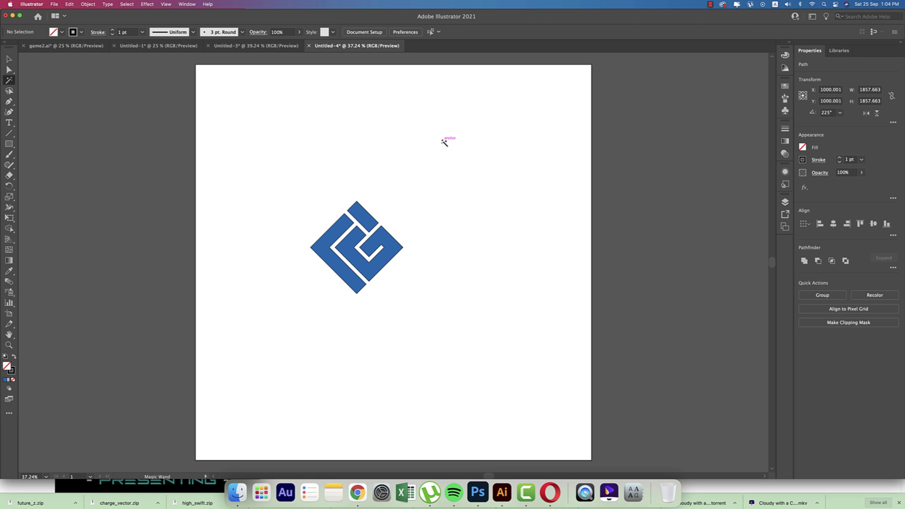
Select the whole G logo and set its stroke to None.
{"action": "left_click", "coordinate": [8, 58]}
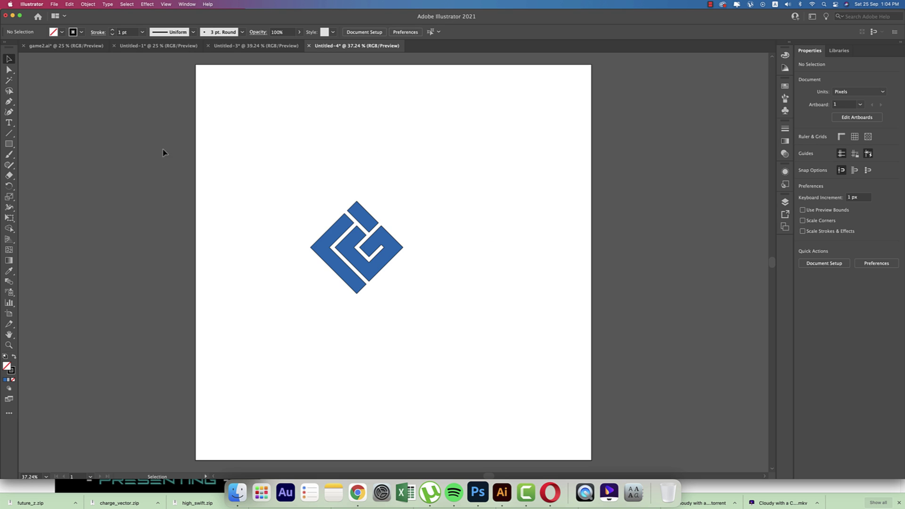
{"action": "left_click_drag", "start_coordinate": [282, 181], "coordinate": [434, 343]}
{"action": "left_click", "coordinate": [82, 32]}
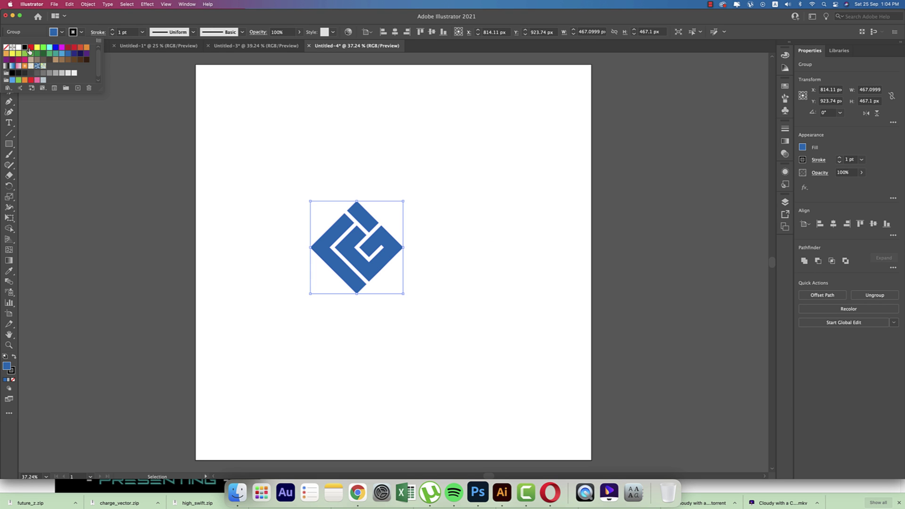
{"action": "left_click", "coordinate": [6, 49]}
{"action": "left_click", "coordinate": [210, 226]}
{"action": "mouse_move", "coordinate": [286, 159]}
{"action": "left_mouse_down"}
{"action": "mouse_move", "coordinate": [405, 297]}
{"action": "mouse_move", "coordinate": [467, 244]}
{"action": "mouse_move", "coordinate": [433, 247]}
{"action": "left_mouse_up"}
{"action": "left_click", "coordinate": [448, 312]}
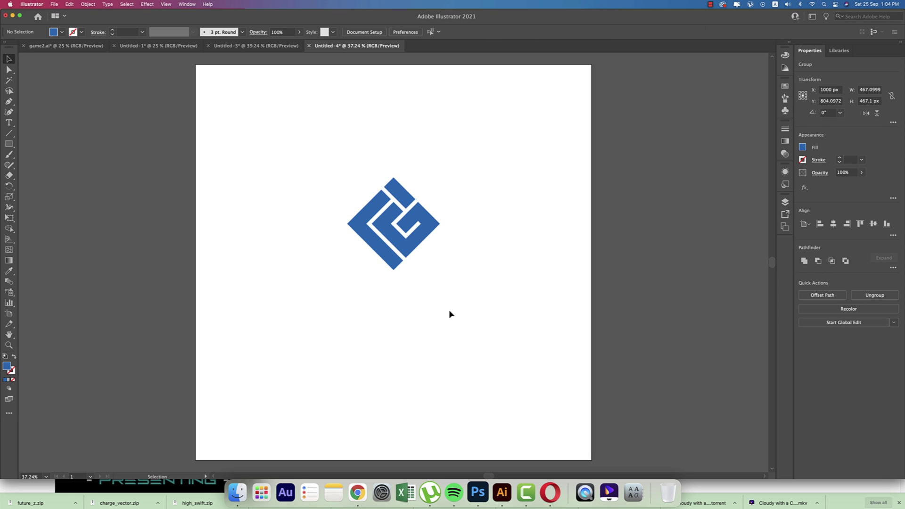
Add the 'GSMING LOVER' caption at 72 pt below the logo.
{"action": "left_click", "coordinate": [8, 122]}
{"action": "left_click", "coordinate": [338, 311]}
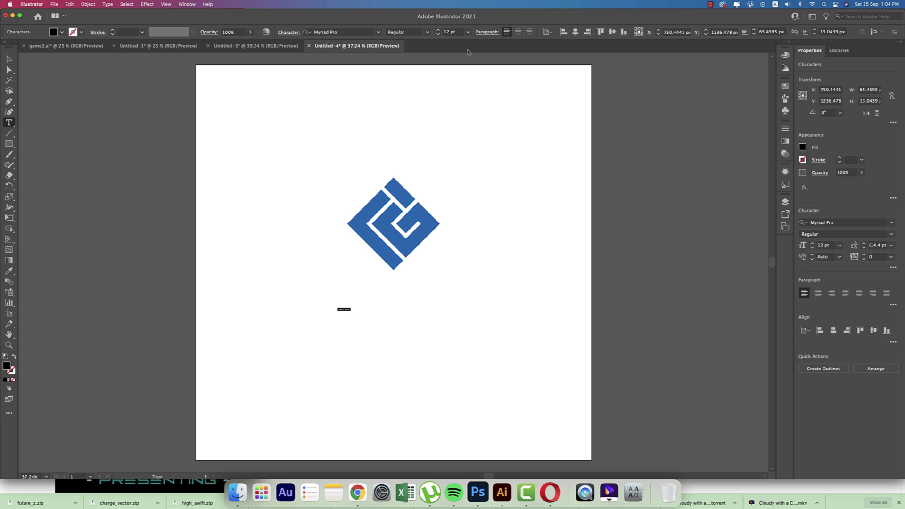
{"action": "left_click", "coordinate": [468, 31]}
{"action": "left_click", "coordinate": [490, 196]}
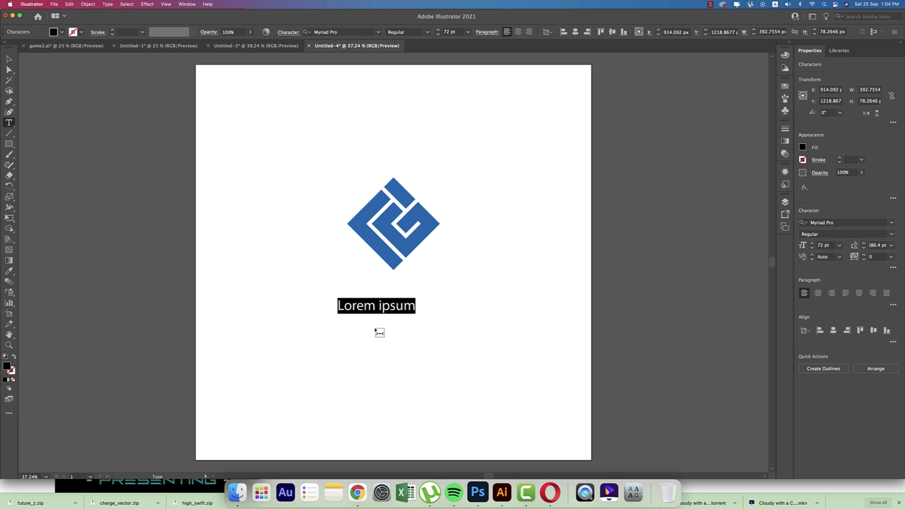
{"action": "type", "text": "GSMING LOVER"}
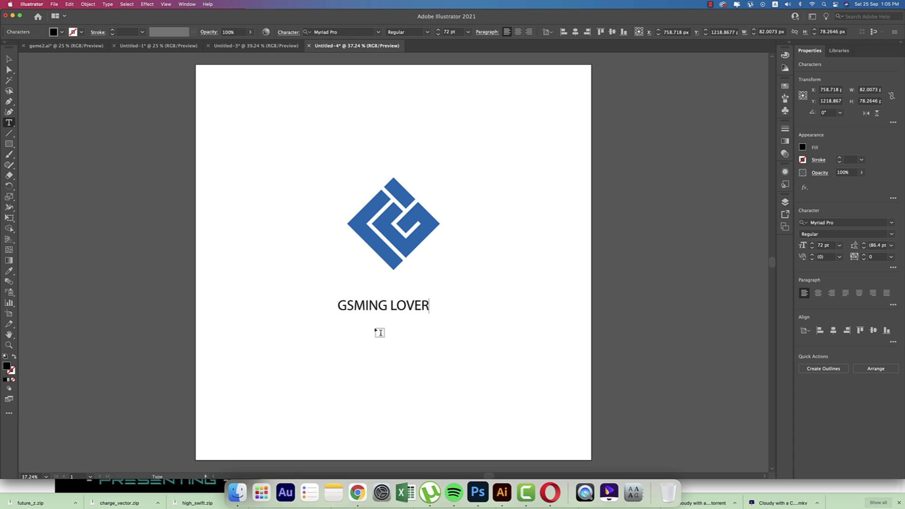
{"action": "left_click", "coordinate": [8, 59]}
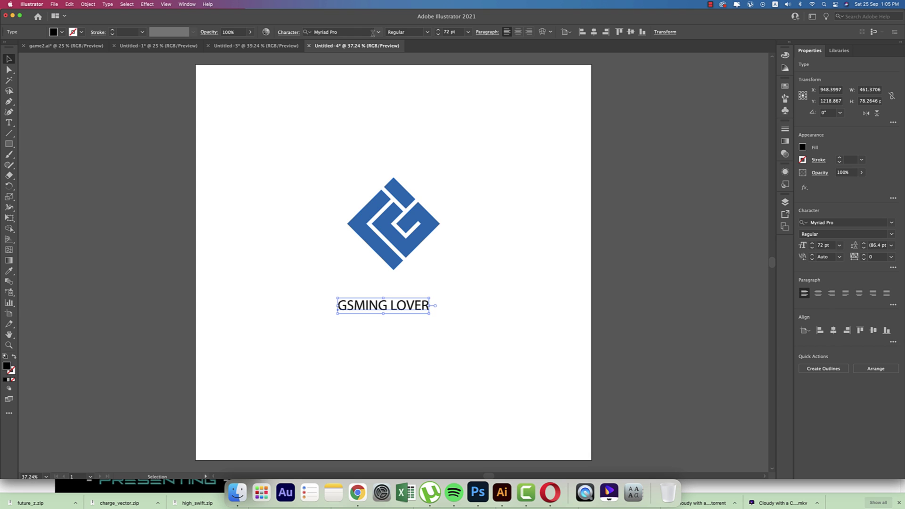
Apply the Future Z font to the caption, then move it up and narrow it.
{"action": "left_click", "coordinate": [372, 32]}
{"action": "left_click", "coordinate": [378, 32]}
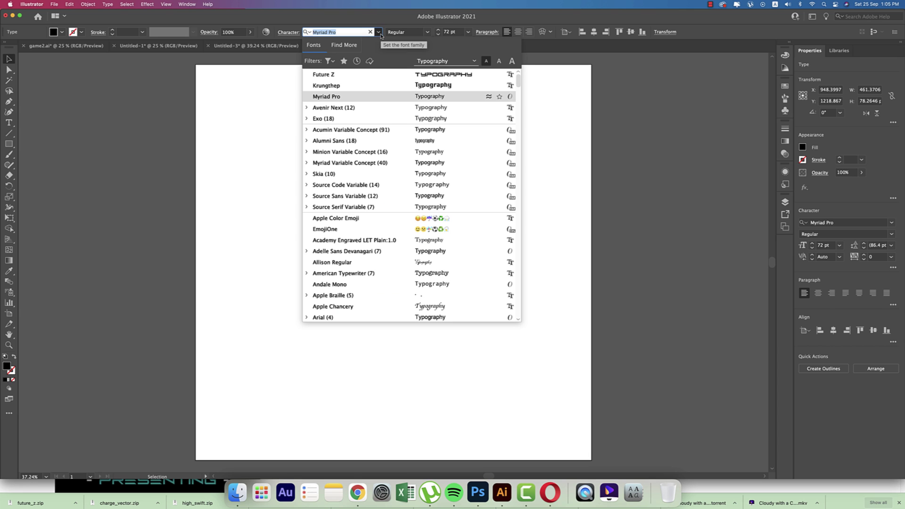
{"action": "left_click", "coordinate": [369, 75]}
{"action": "left_click_drag", "start_coordinate": [439, 306], "coordinate": [418, 292]}
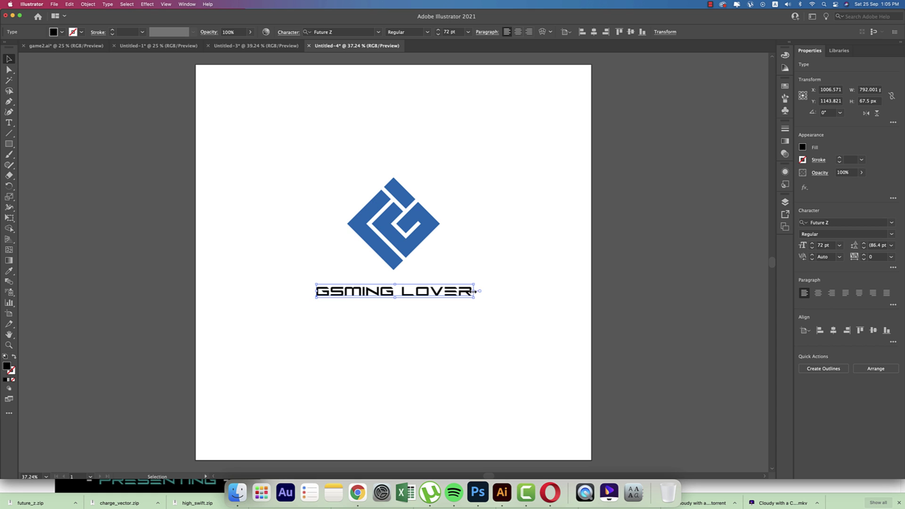
{"action": "left_click_drag", "start_coordinate": [476, 291], "coordinate": [441, 290]}
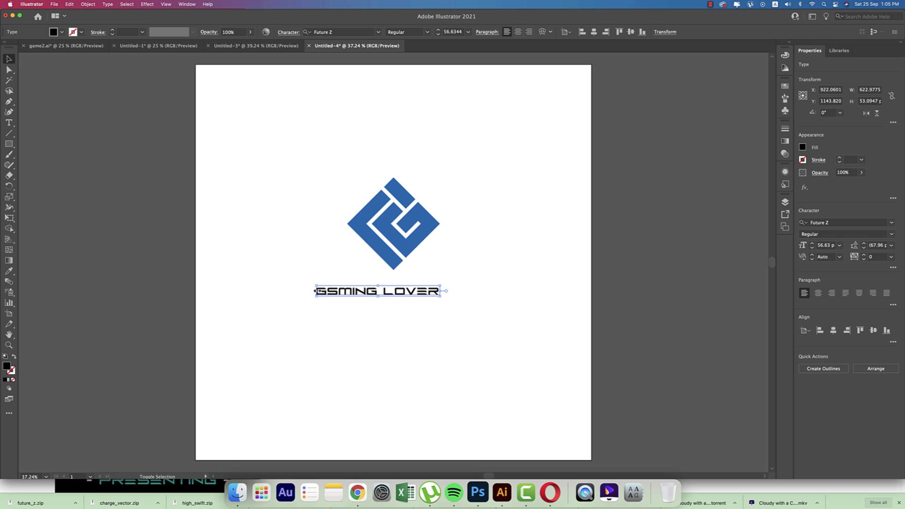
{"action": "left_click_drag", "start_coordinate": [315, 291], "coordinate": [347, 291]}
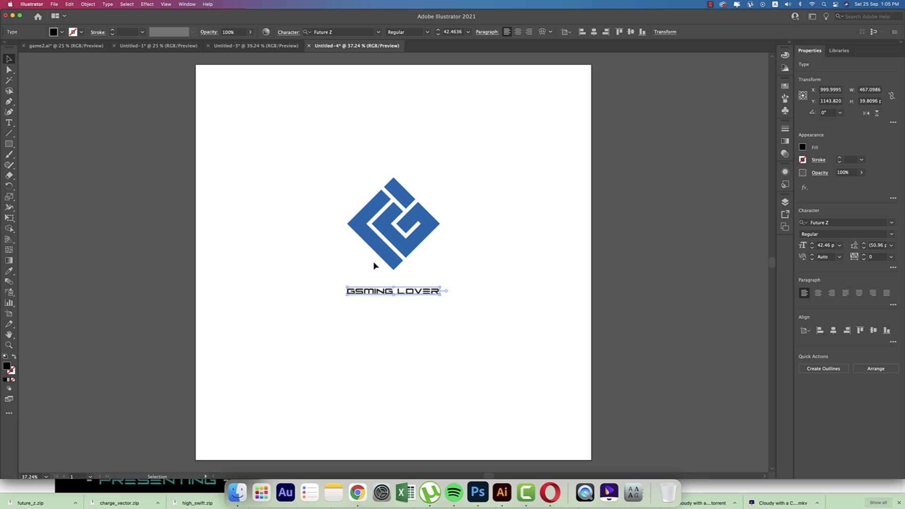
{"action": "left_click", "coordinate": [415, 349]}
Resize the logo, enlarge logo and caption together, and nudge the caption upward.
{"action": "left_click_drag", "start_coordinate": [296, 137], "coordinate": [451, 264]}
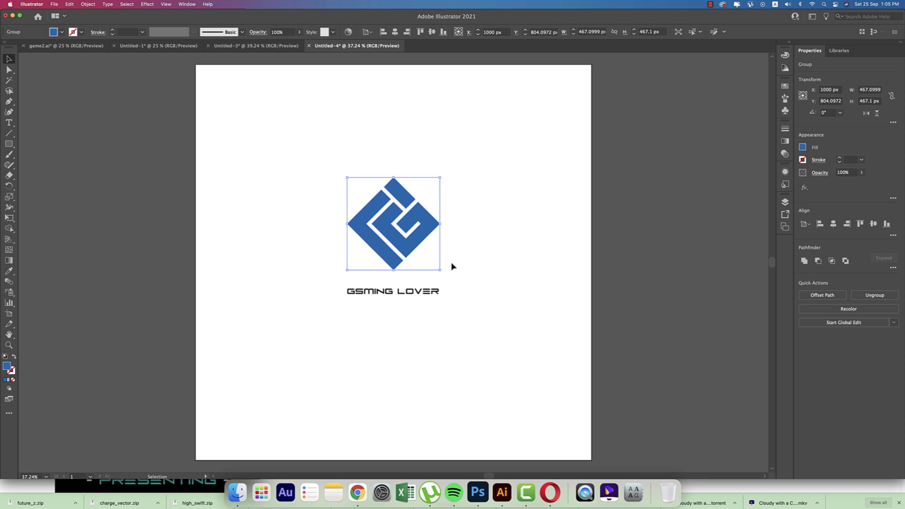
{"action": "left_click_drag", "start_coordinate": [392, 181], "coordinate": [393, 197]}
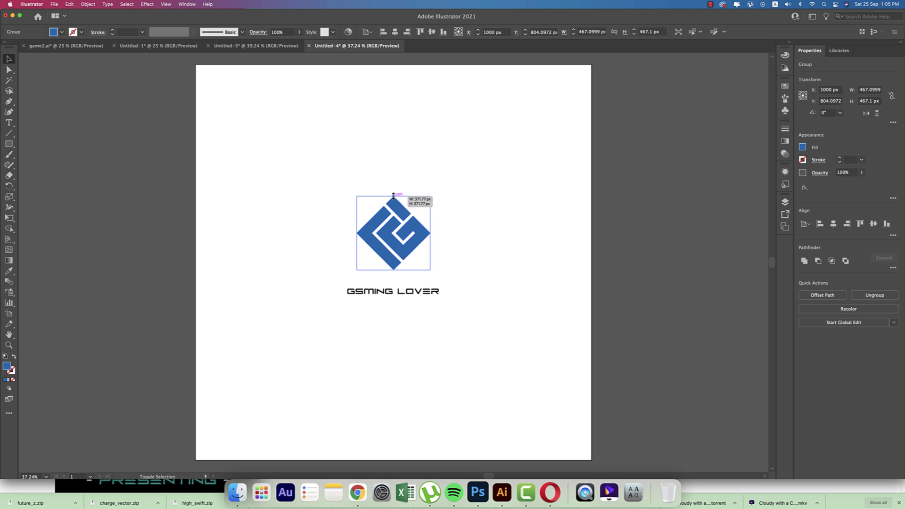
{"action": "left_click_drag", "start_coordinate": [317, 176], "coordinate": [418, 364]}
{"action": "left_click", "coordinate": [439, 391]}
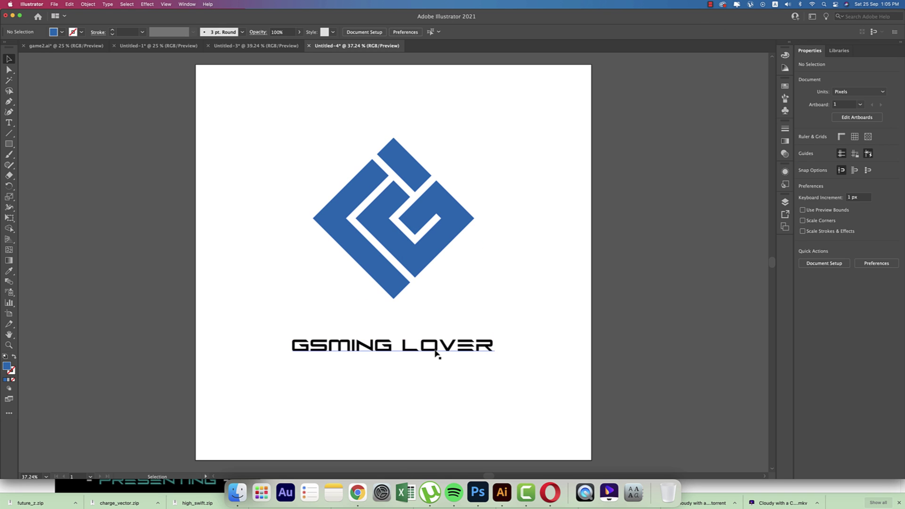
{"action": "left_click", "coordinate": [436, 353]}
{"action": "key", "text": "shift+Up"}
{"action": "key", "text": "shift+Up"}
{"action": "key", "text": "shift+Up"}
{"action": "key", "text": "shift+Up"}
{"action": "key", "text": "shift+Up"}
{"action": "key", "text": "shift+Up"}
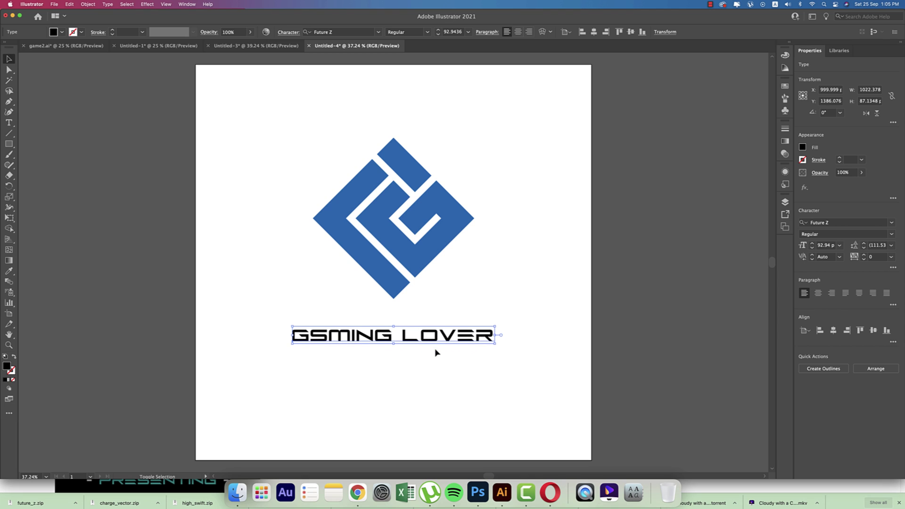
{"action": "key", "text": "shift+Up"}
{"action": "key", "text": "shift+Up"}
{"action": "key", "text": "shift+Up"}
Select the logo and caption together and group them.
{"action": "left_click", "coordinate": [456, 360]}
{"action": "key", "text": "super+minus"}
{"action": "key", "text": "super+minus"}
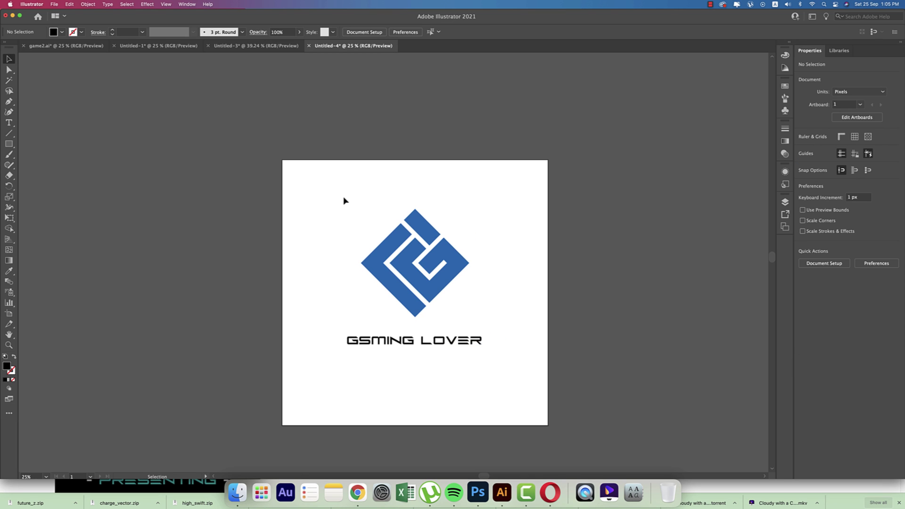
{"action": "left_click_drag", "start_coordinate": [343, 198], "coordinate": [498, 386]}
{"action": "key", "text": "super+g"}
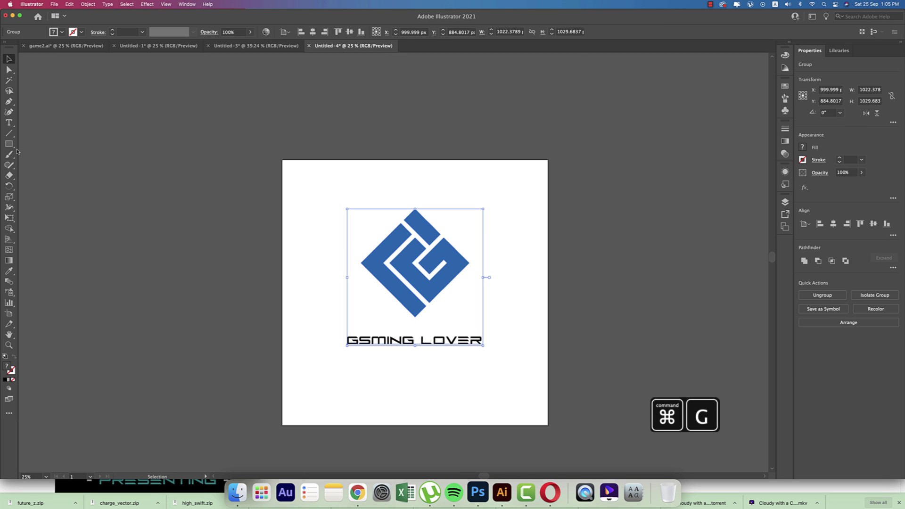
Draw an artboard-sized rectangle, send it to the back, and fill it dark navy #041933.
{"action": "left_click", "coordinate": [9, 144]}
{"action": "left_click_drag", "start_coordinate": [283, 160], "coordinate": [548, 425]}
{"action": "key", "text": "super+shift+bracketleft"}
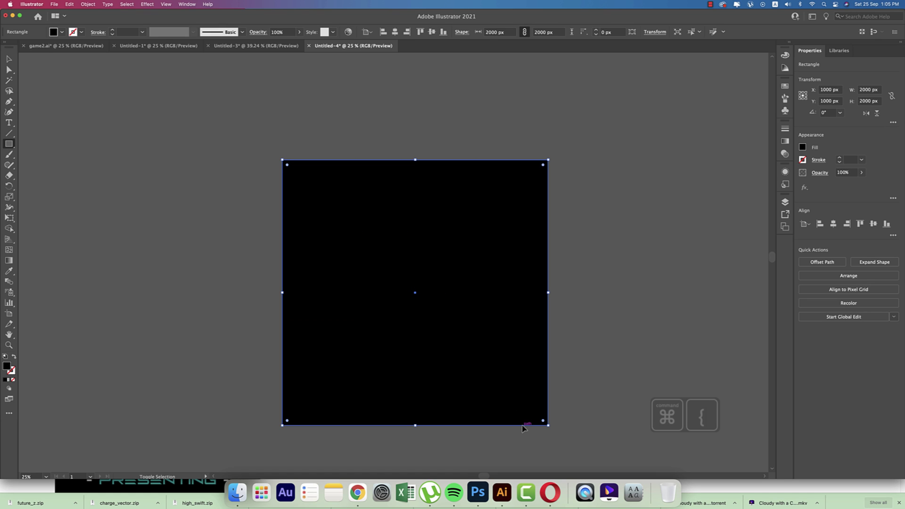
{"action": "key", "text": "super+shift+bracketleft"}
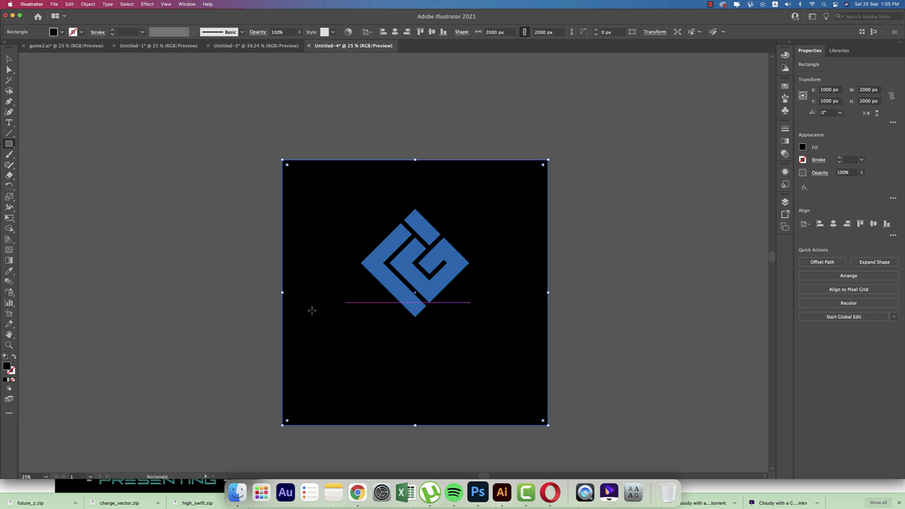
{"action": "double_click", "coordinate": [6, 367]}
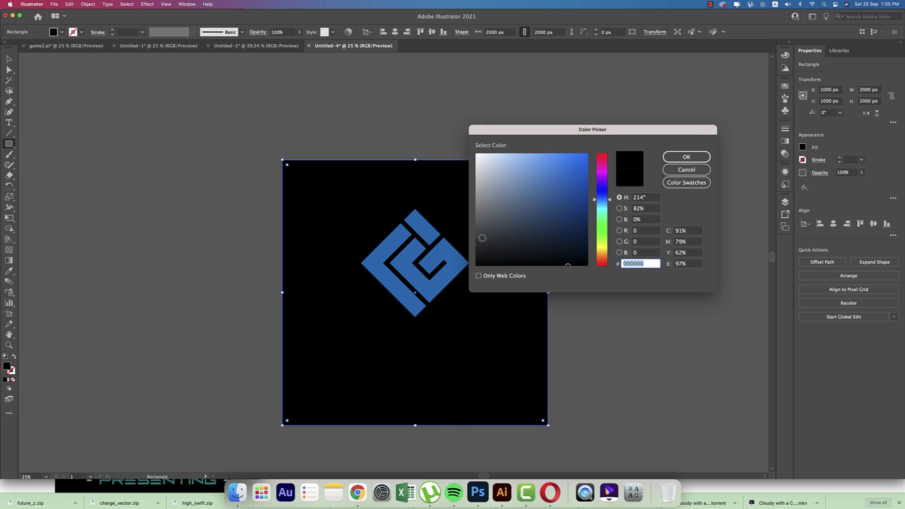
{"action": "left_click", "coordinate": [579, 241]}
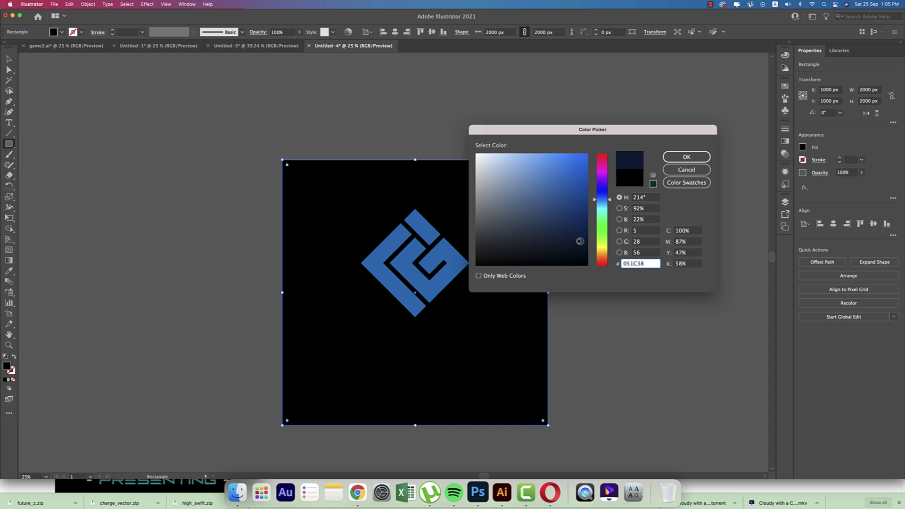
{"action": "left_click", "coordinate": [685, 157]}
Inside the logo group, colour the GSMING LOVER text cyan.
{"action": "key", "text": "v"}
{"action": "left_click", "coordinate": [585, 347]}
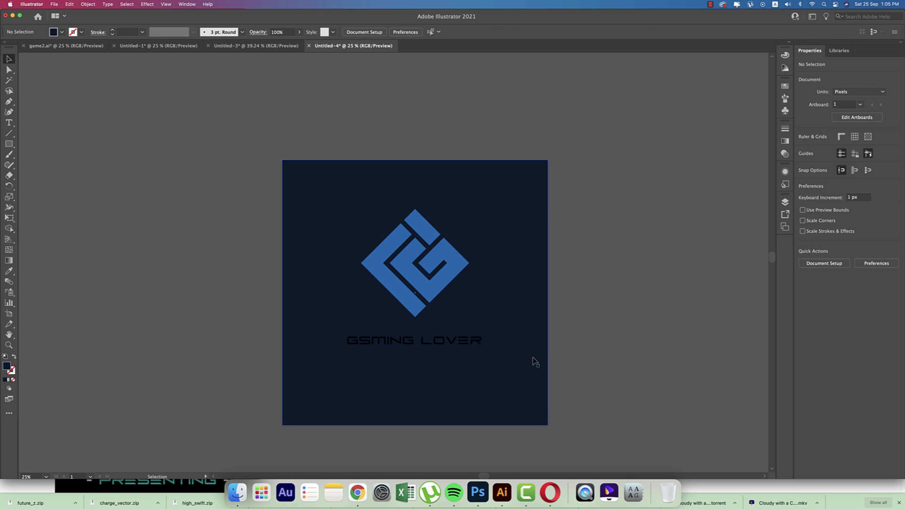
{"action": "left_click", "coordinate": [475, 344]}
{"action": "double_click", "coordinate": [475, 344]}
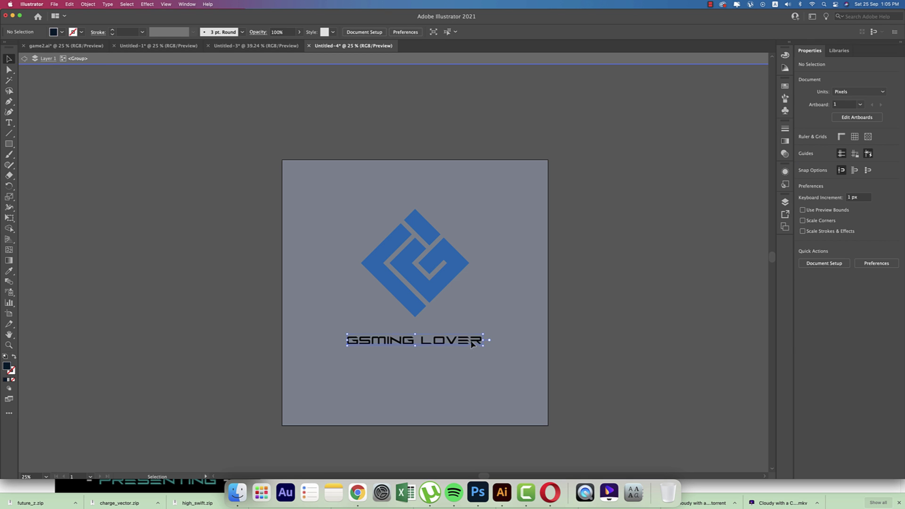
{"action": "left_click", "coordinate": [62, 32]}
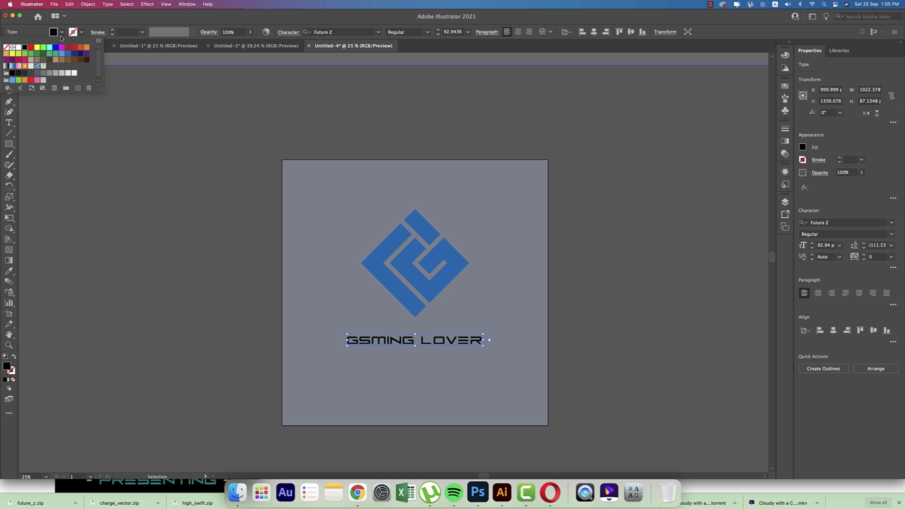
{"action": "left_click", "coordinate": [50, 47]}
{"action": "key", "text": "Escape"}
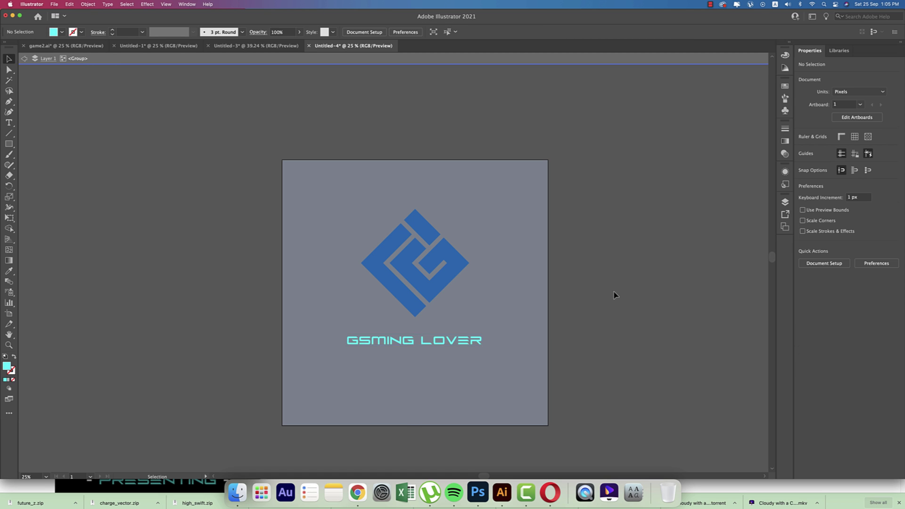
{"action": "key", "text": "Escape"}
{"action": "left_click", "coordinate": [463, 263]}
Ungroup the logo from the text and give the G logo the White, Black gradient preset.
{"action": "right_click", "coordinate": [461, 271]}
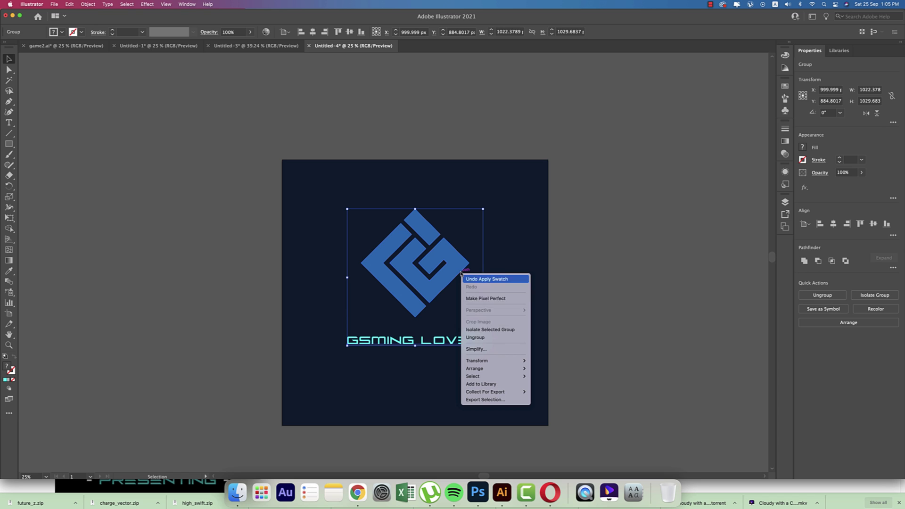
{"action": "left_click", "coordinate": [476, 338]}
{"action": "left_click", "coordinate": [463, 264]}
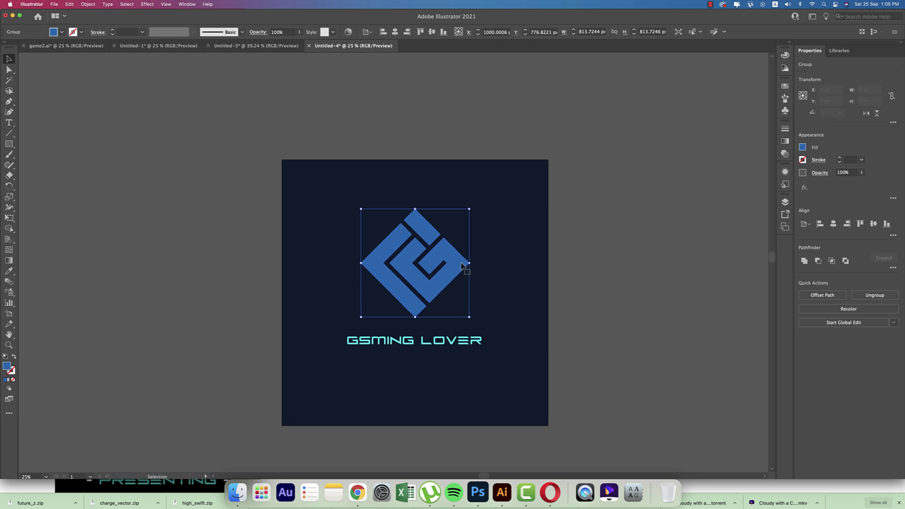
{"action": "left_click", "coordinate": [784, 141]}
{"action": "left_click", "coordinate": [677, 140]}
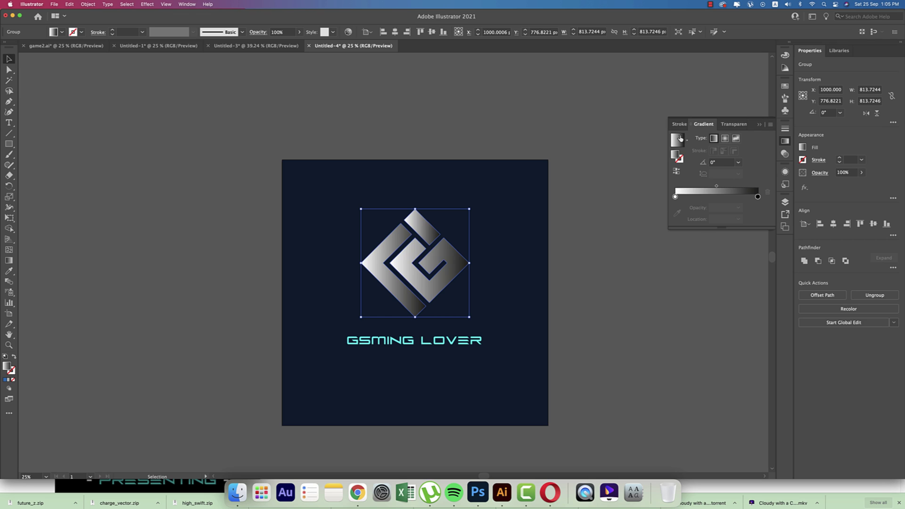
{"action": "left_click", "coordinate": [687, 140]}
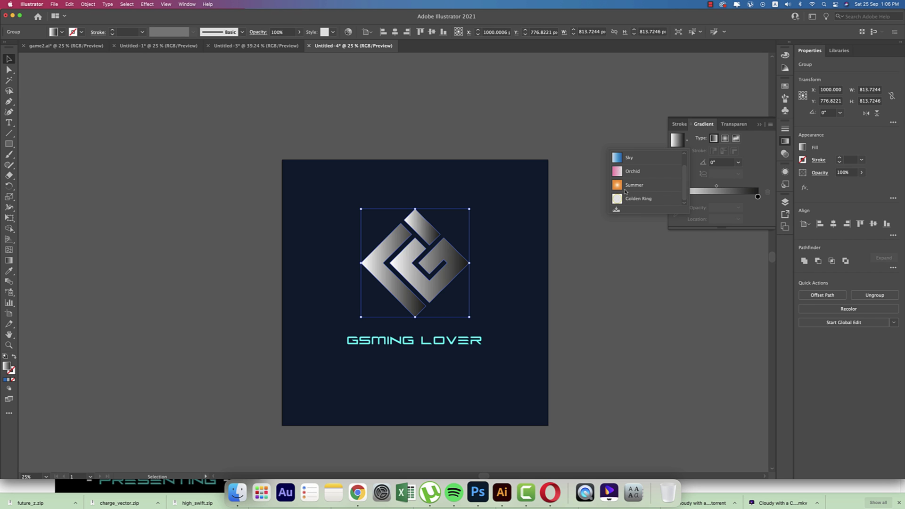
{"action": "scroll", "coordinate": [626, 191], "scroll_direction": "up", "scroll_amount": 1}
{"action": "left_click", "coordinate": [622, 160]}
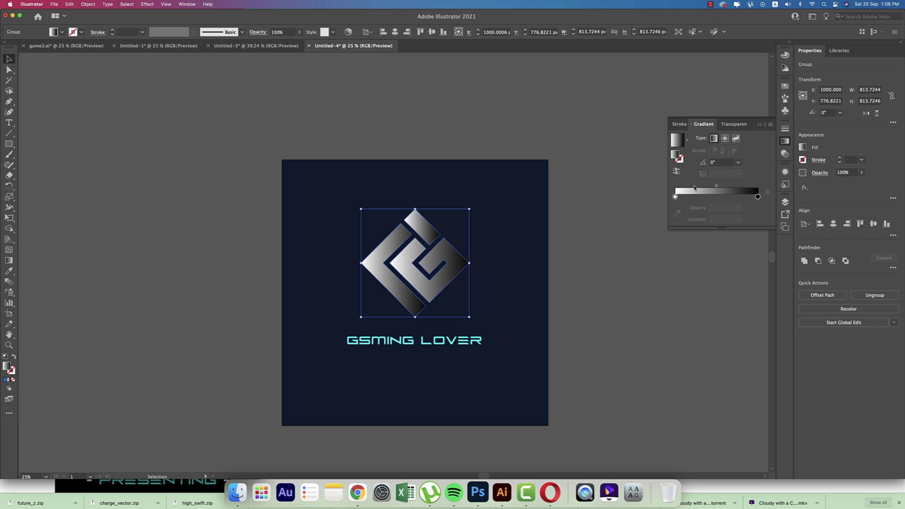
Make the first gradient stop magenta, add a dark purple stop near 27%, and another near 60%.
{"action": "double_click", "coordinate": [675, 197]}
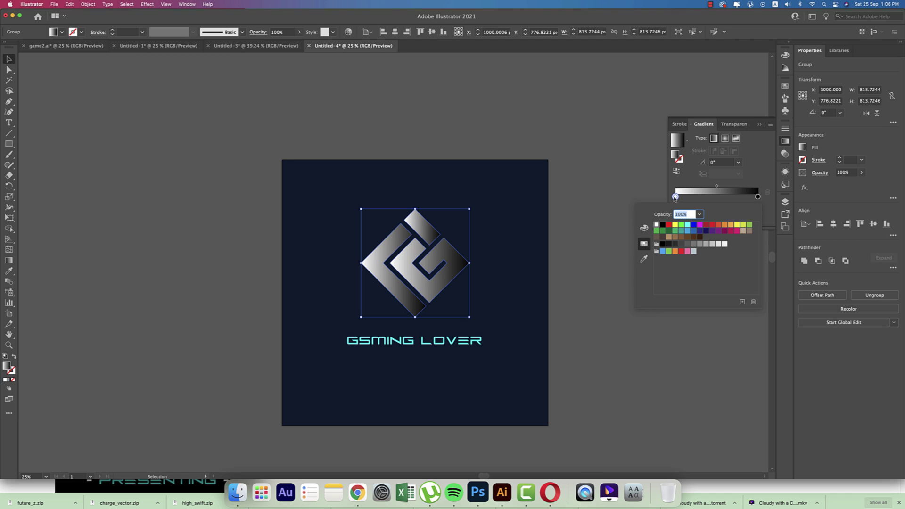
{"action": "left_click", "coordinate": [700, 226]}
{"action": "left_click", "coordinate": [696, 198]}
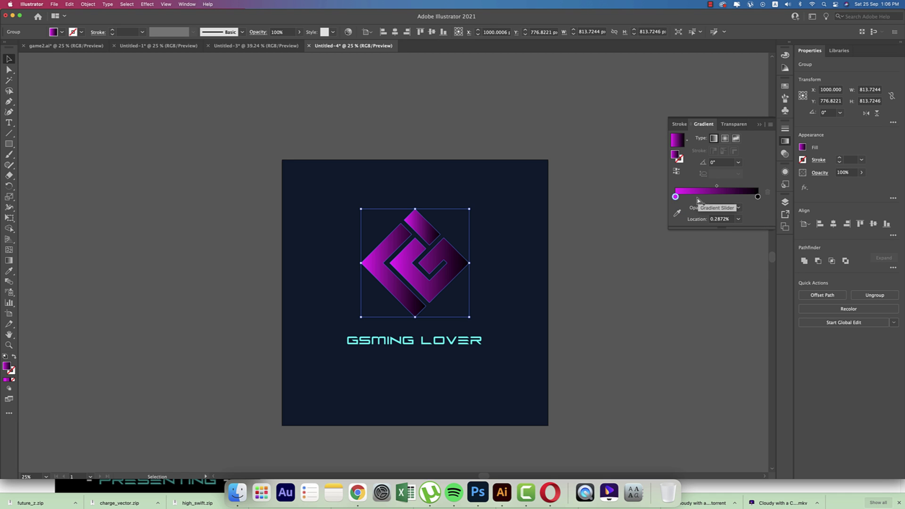
{"action": "left_click", "coordinate": [698, 197]}
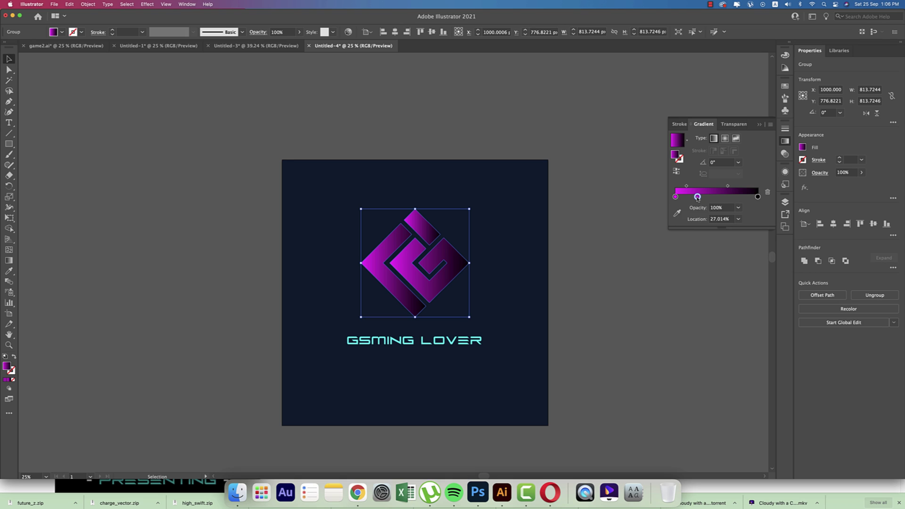
{"action": "double_click", "coordinate": [698, 197]}
{"action": "left_click", "coordinate": [712, 235]}
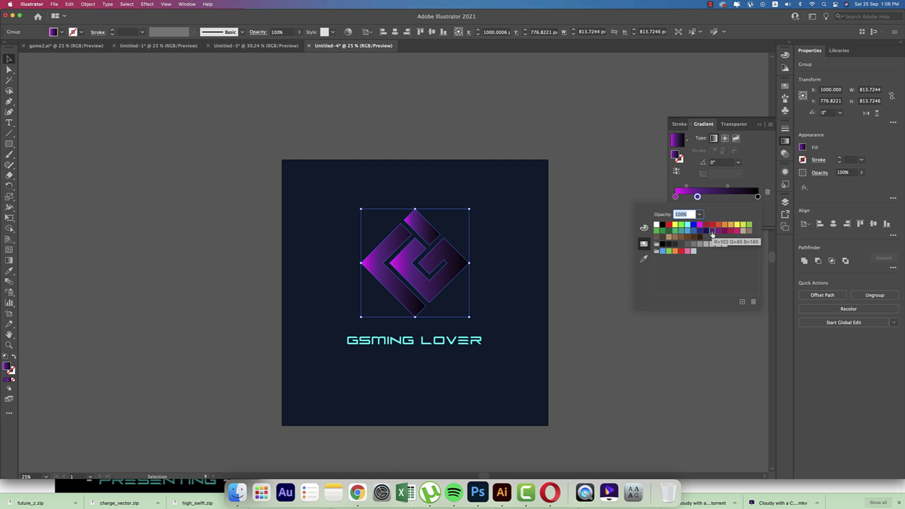
{"action": "left_click", "coordinate": [725, 198]}
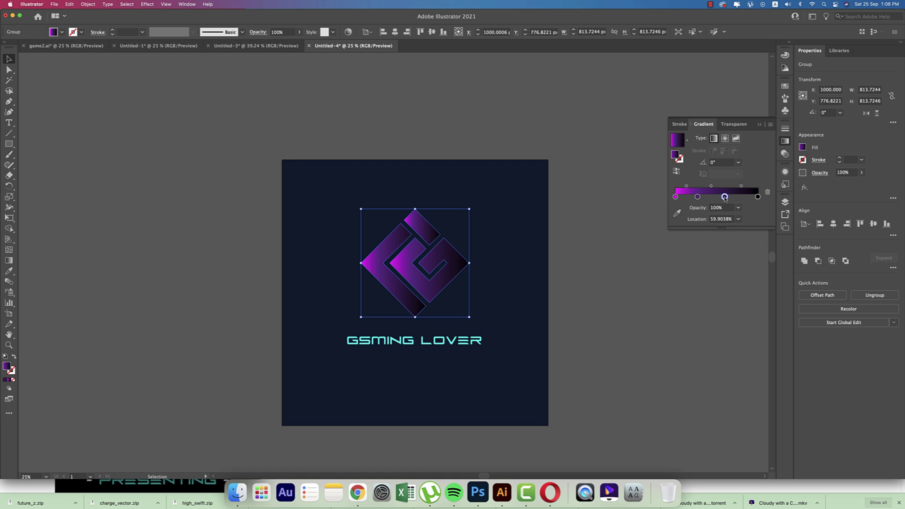
Make both the 60% gradient stop and the end stop cyan.
{"action": "double_click", "coordinate": [725, 198]}
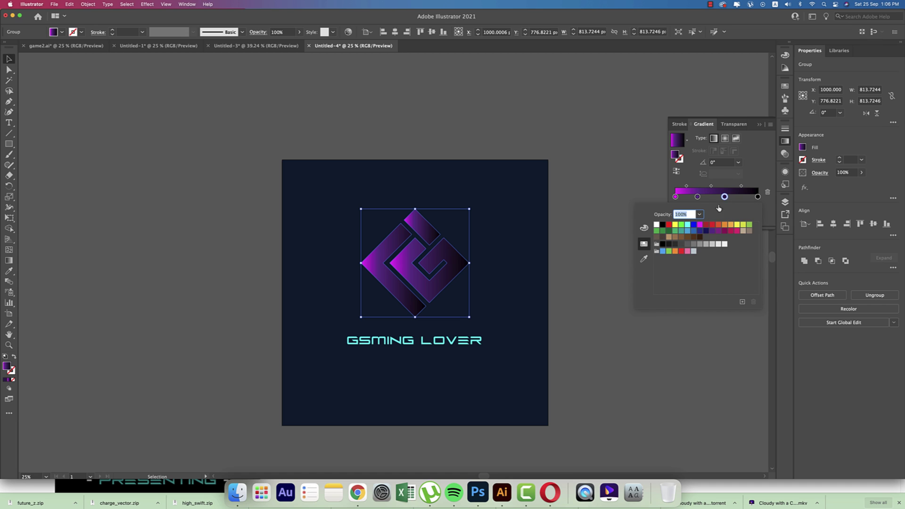
{"action": "left_click", "coordinate": [687, 225]}
{"action": "left_click", "coordinate": [758, 197]}
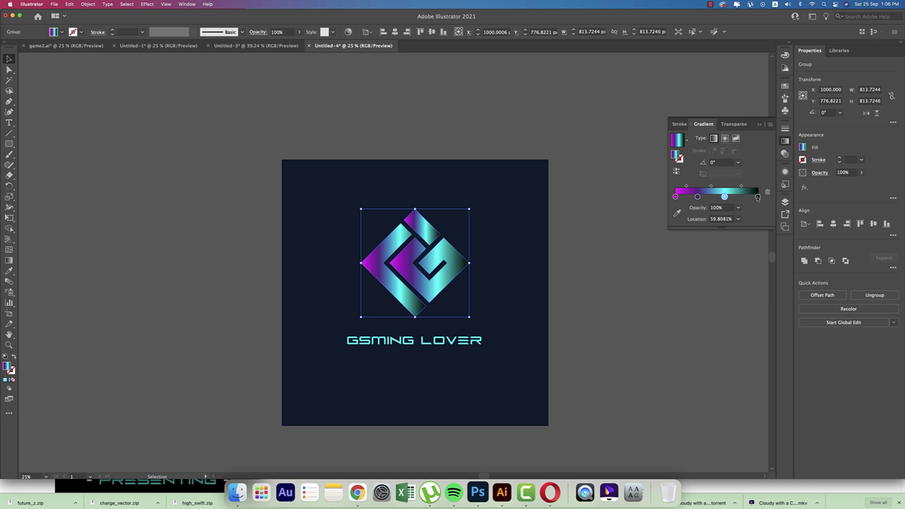
{"action": "double_click", "coordinate": [757, 198]}
{"action": "left_click", "coordinate": [687, 225]}
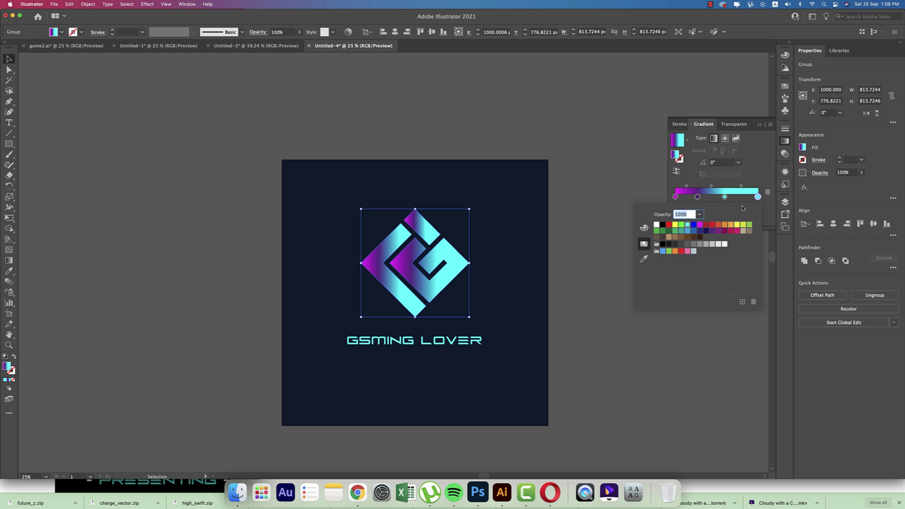
Darken the end stop to teal by lowering its HSB brightness to about 65%.
{"action": "left_click", "coordinate": [644, 228]}
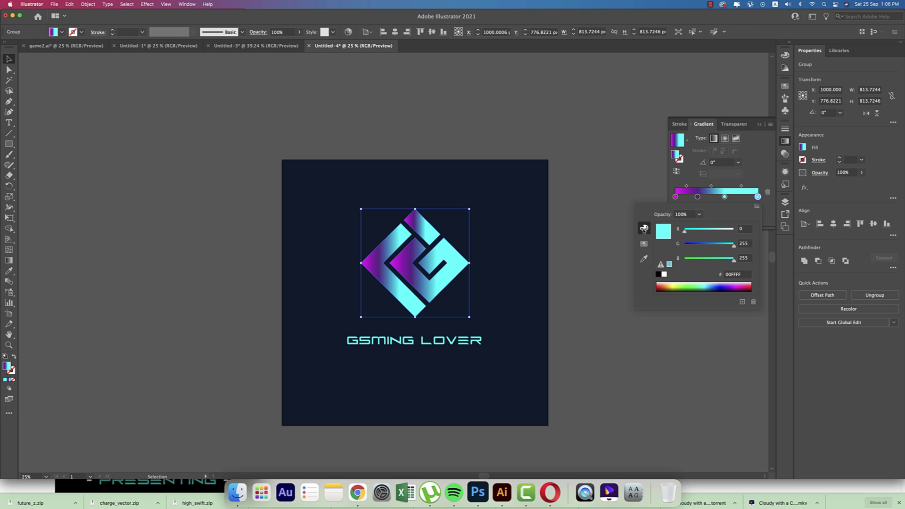
{"action": "left_click", "coordinate": [756, 208]}
{"action": "left_click", "coordinate": [766, 229]}
{"action": "left_click", "coordinate": [757, 208]}
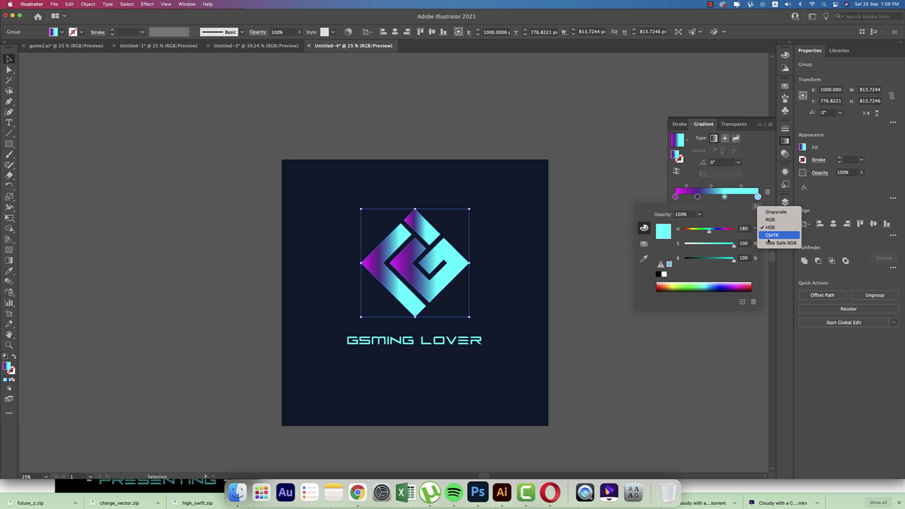
{"action": "left_click", "coordinate": [767, 236]}
{"action": "left_click", "coordinate": [757, 208]}
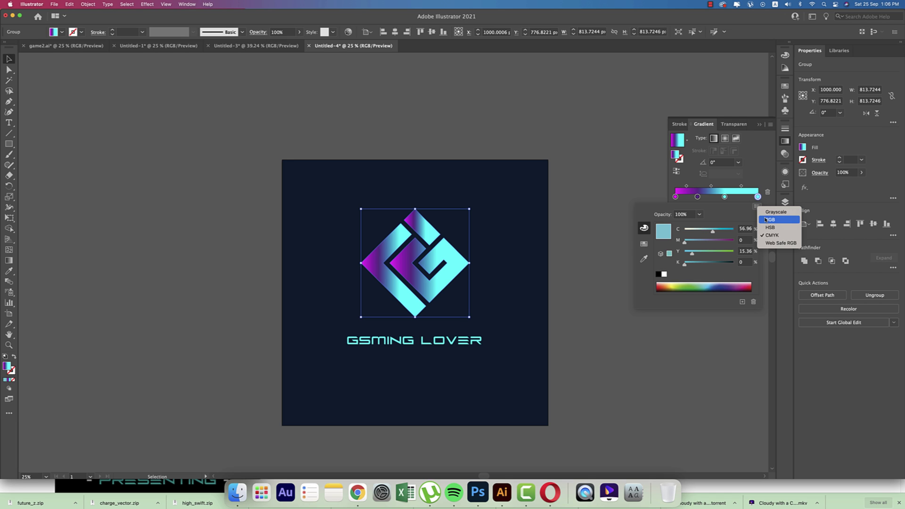
{"action": "left_click", "coordinate": [767, 228]}
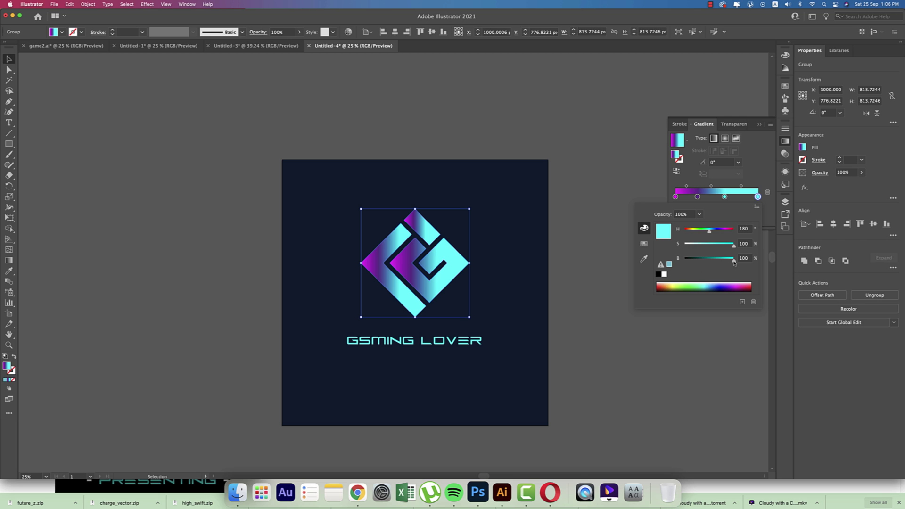
{"action": "left_click_drag", "start_coordinate": [734, 263], "coordinate": [721, 263]}
{"action": "left_click", "coordinate": [757, 172]}
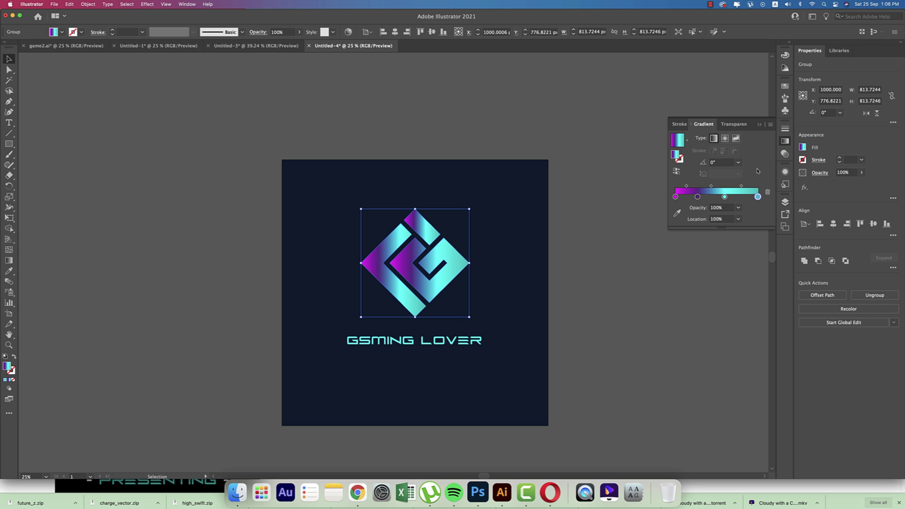
Drag a top-to-bottom gradient across the G logo and review the magenta start stop.
{"action": "key", "text": "g"}
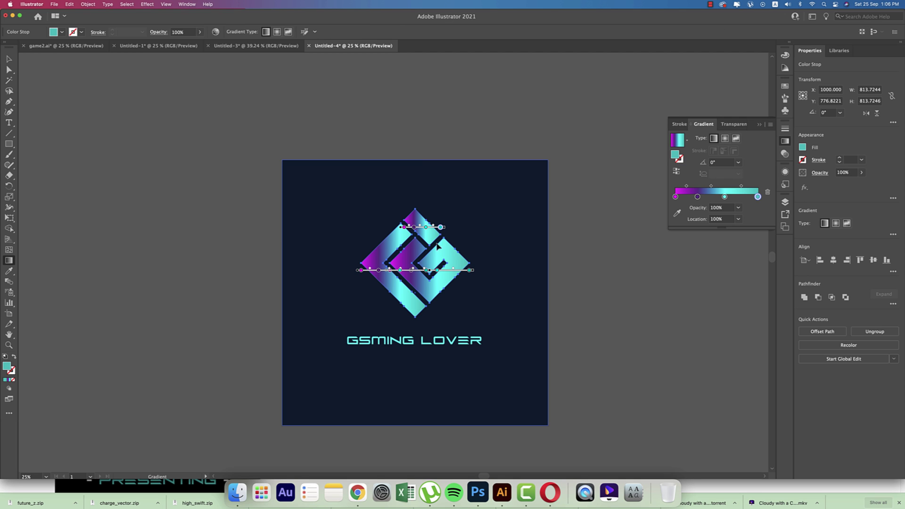
{"action": "mouse_move", "coordinate": [418, 206]}
{"action": "left_mouse_down"}
{"action": "mouse_move", "coordinate": [418, 360]}
{"action": "mouse_move", "coordinate": [417, 352]}
{"action": "mouse_move", "coordinate": [429, 387]}
{"action": "mouse_move", "coordinate": [430, 376]}
{"action": "left_mouse_up"}
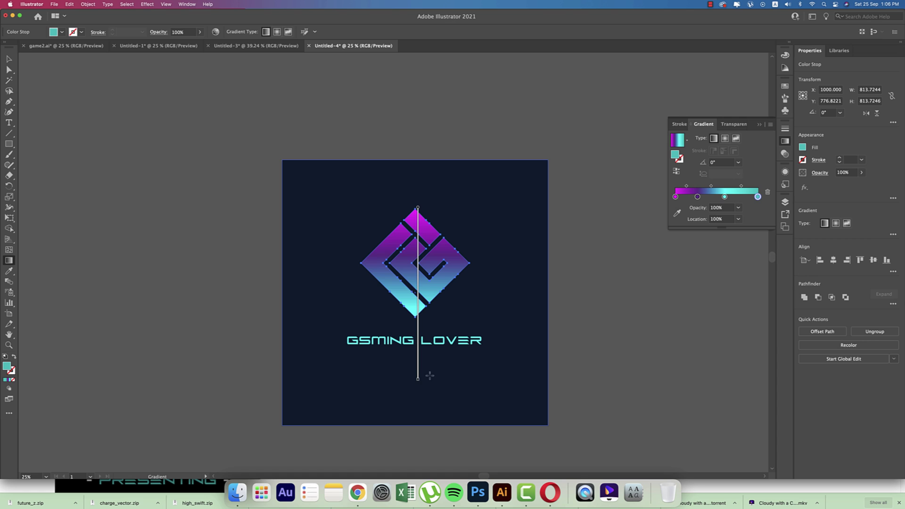
{"action": "key", "text": "v"}
{"action": "left_click", "coordinate": [577, 357]}
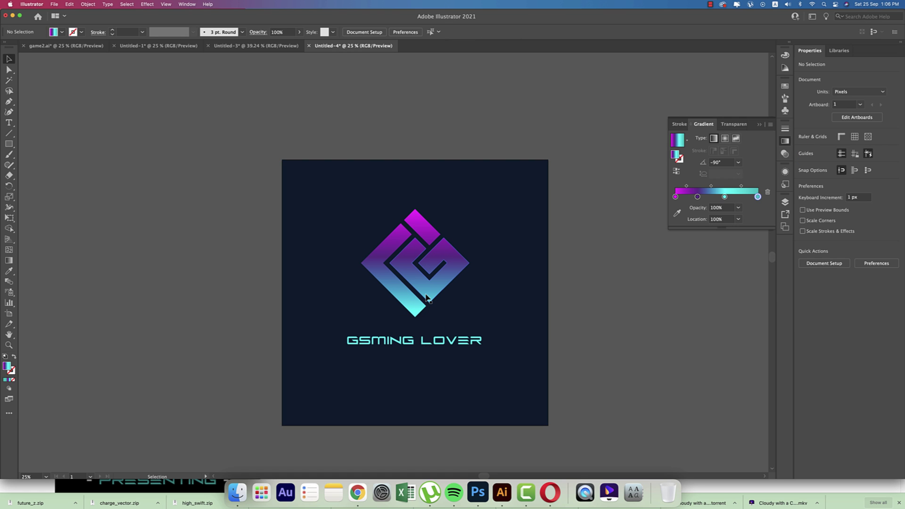
{"action": "left_click", "coordinate": [422, 254]}
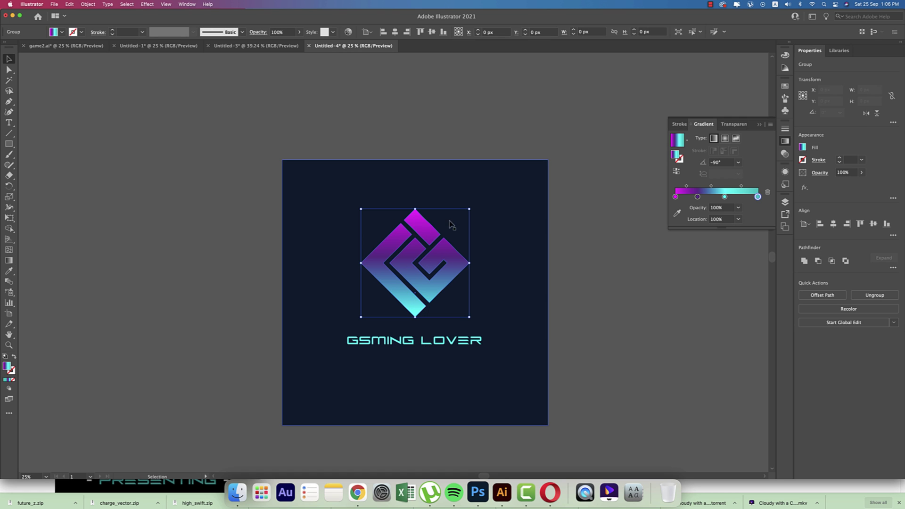
{"action": "double_click", "coordinate": [675, 197]}
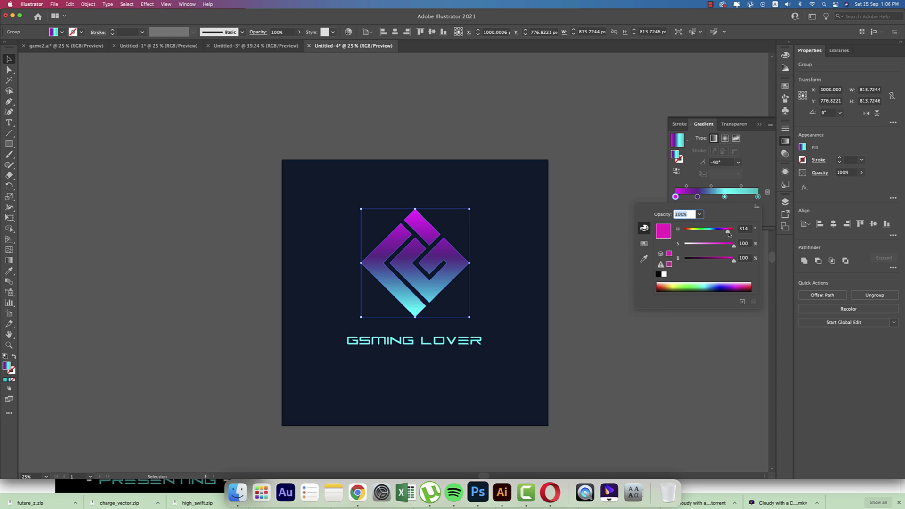
{"action": "left_click", "coordinate": [616, 306]}
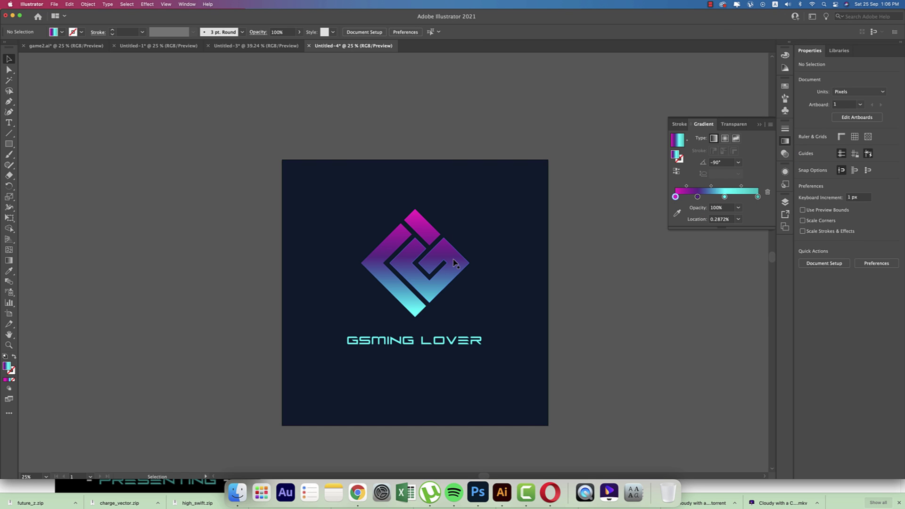
Redraw the vertical gradient longer so magenta fills the top, then close the Gradient panel.
{"action": "key", "text": "g"}
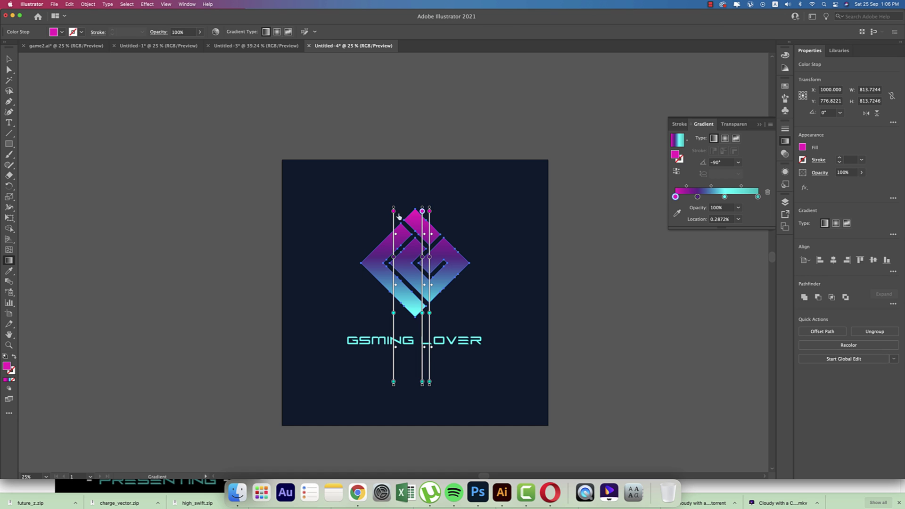
{"action": "left_click_drag", "start_coordinate": [414, 163], "coordinate": [429, 306]}
{"action": "left_click_drag", "start_coordinate": [414, 231], "coordinate": [415, 419]}
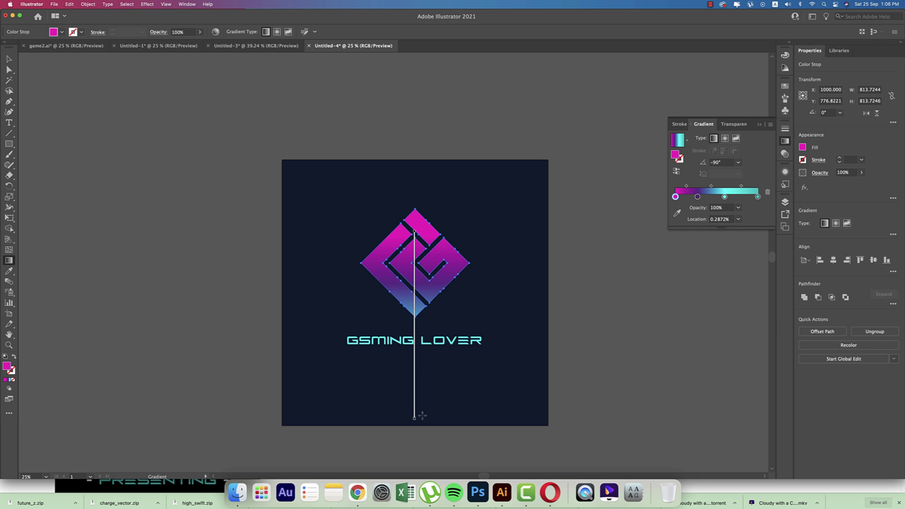
{"action": "key", "text": "v"}
{"action": "left_click", "coordinate": [614, 383]}
{"action": "scroll", "coordinate": [518, 292], "scroll_direction": "down", "scroll_amount": 1}
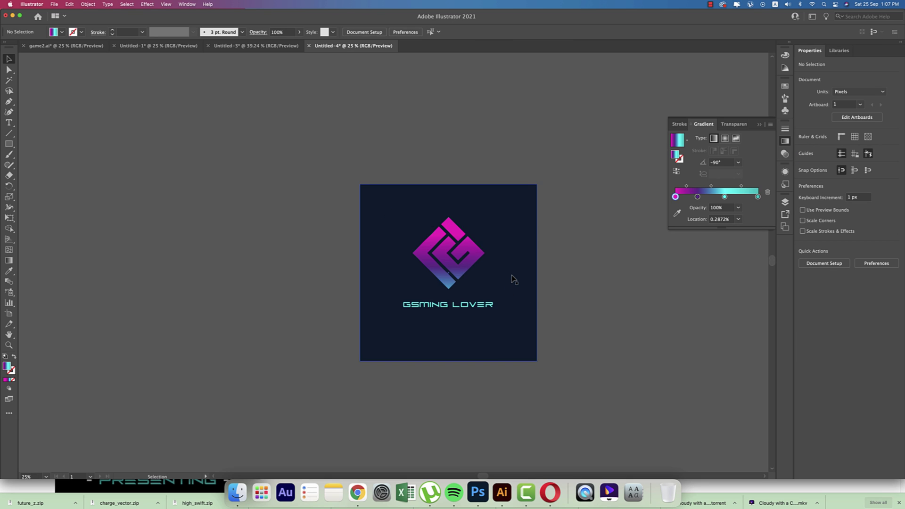
{"action": "left_click", "coordinate": [758, 125]}
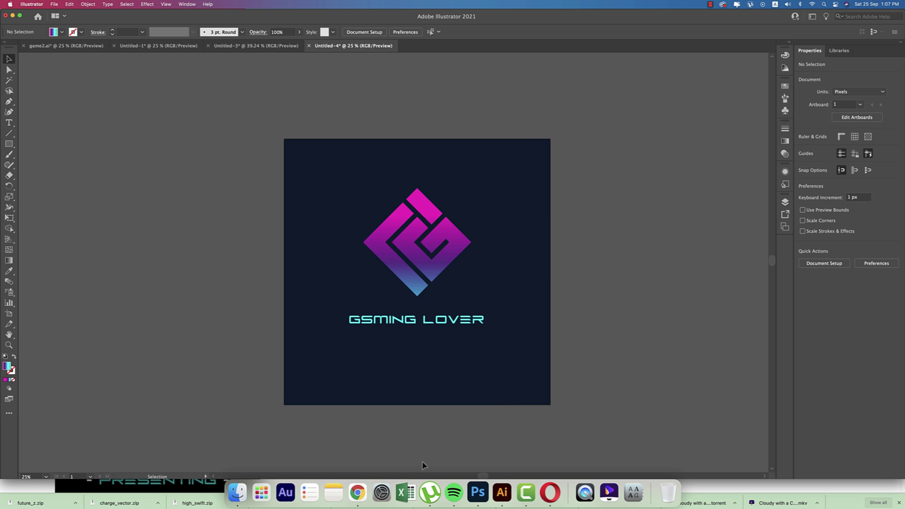
Search Freepik for 'logo' filtered to free PSD resources.
{"action": "left_click", "coordinate": [357, 491]}
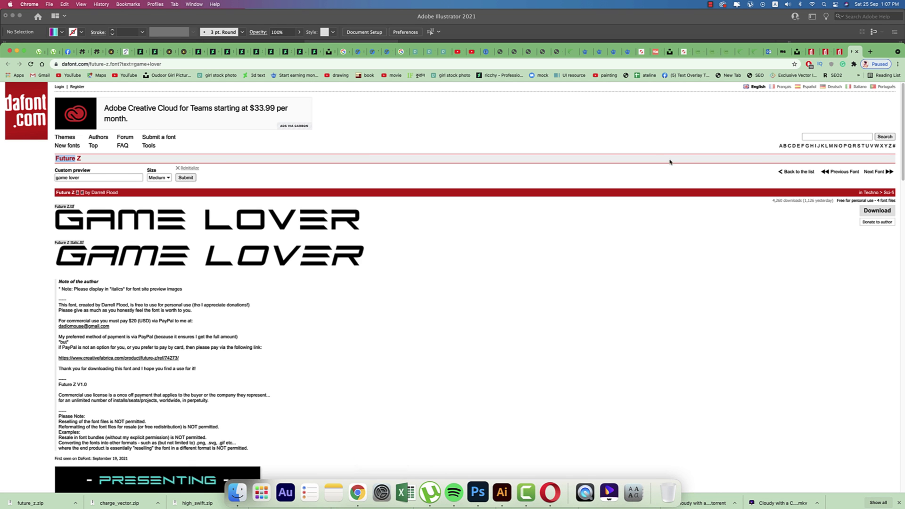
{"action": "left_click", "coordinate": [627, 51]}
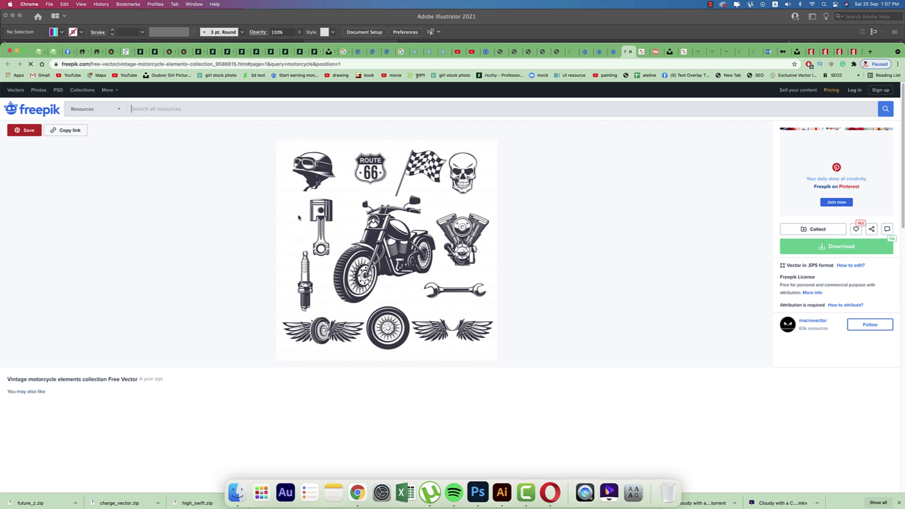
{"action": "type", "text": "logo"}
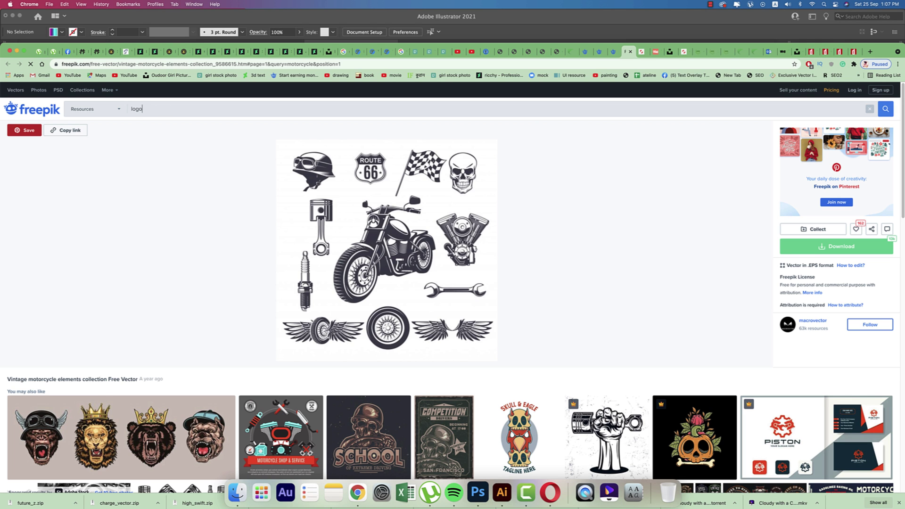
{"action": "key", "text": "Return"}
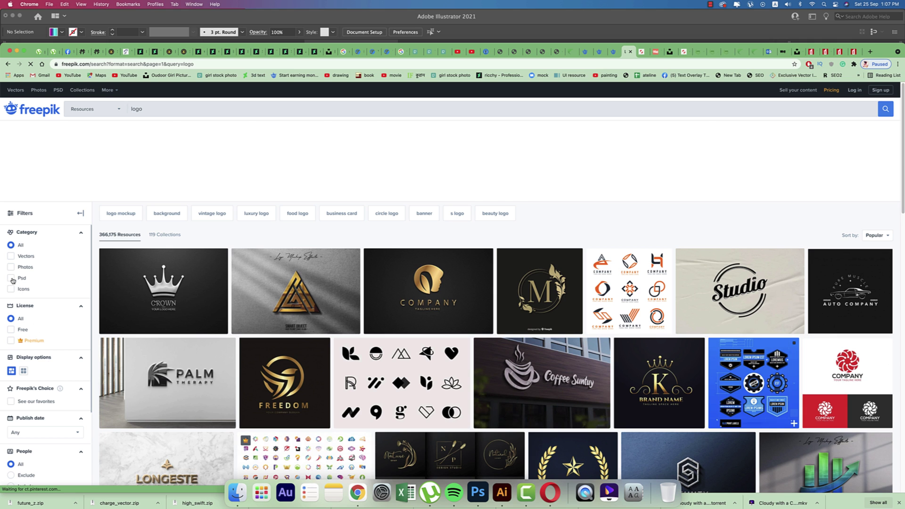
{"action": "left_click", "coordinate": [11, 278]}
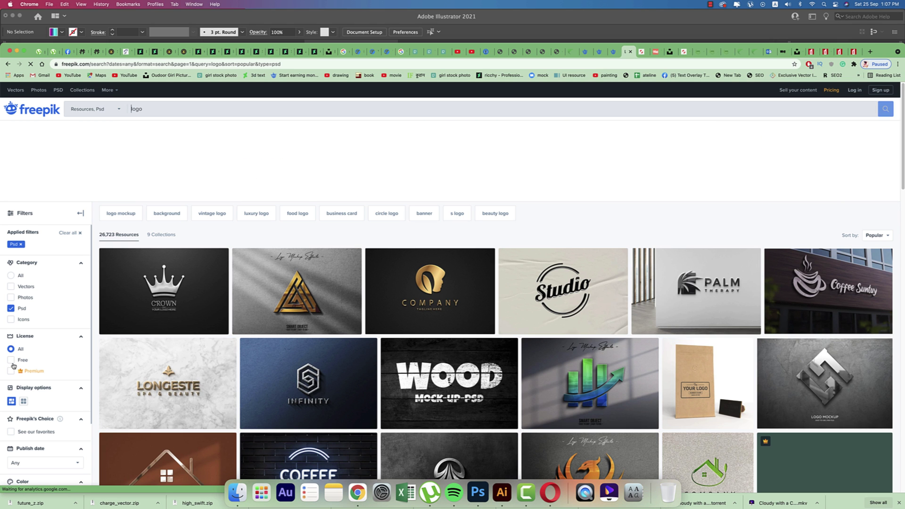
{"action": "left_click", "coordinate": [11, 361]}
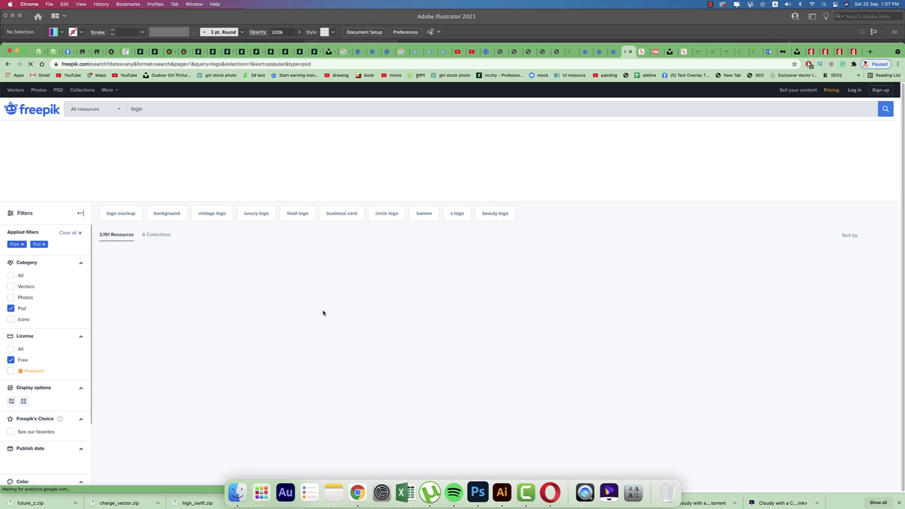
Browse the results to the grey wall logo mockup and open the downloaded zip's options.
{"action": "scroll", "coordinate": [351, 301], "scroll_direction": "down", "scroll_amount": 3}
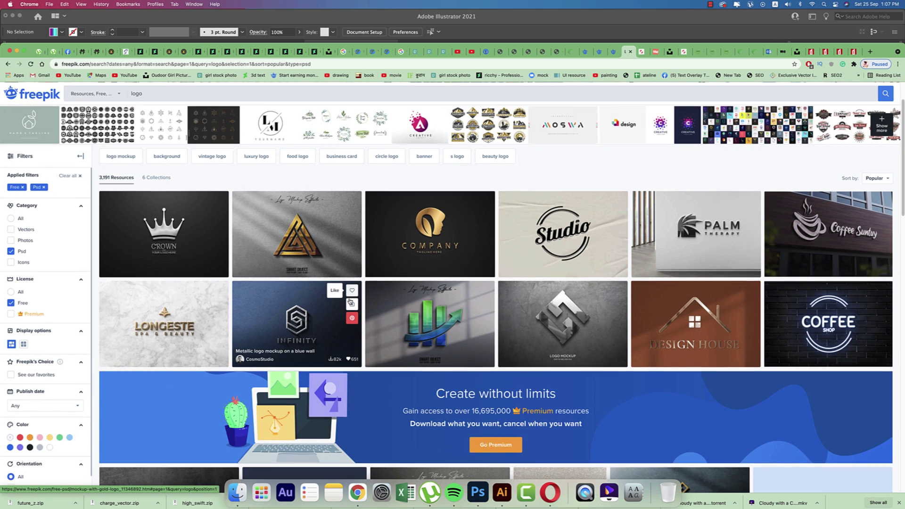
{"action": "scroll", "coordinate": [353, 299], "scroll_direction": "down", "scroll_amount": 10}
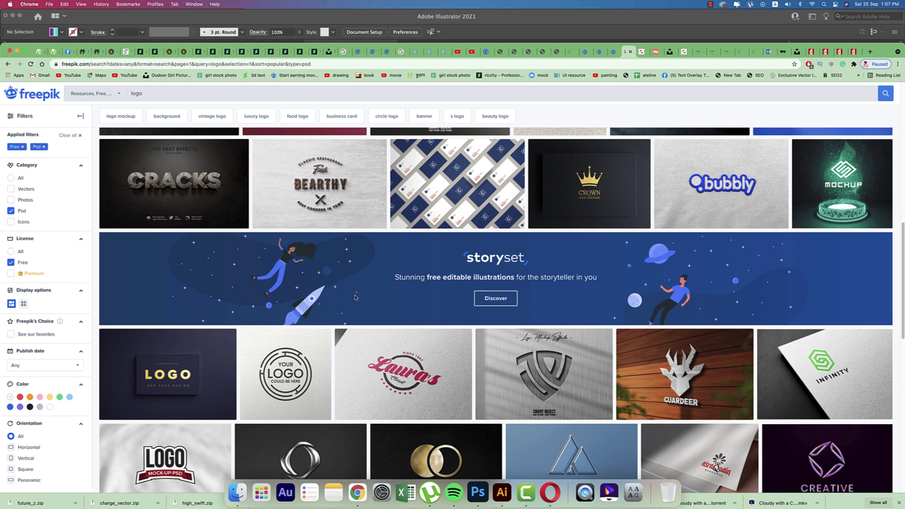
{"action": "scroll", "coordinate": [355, 297], "scroll_direction": "down", "scroll_amount": 5}
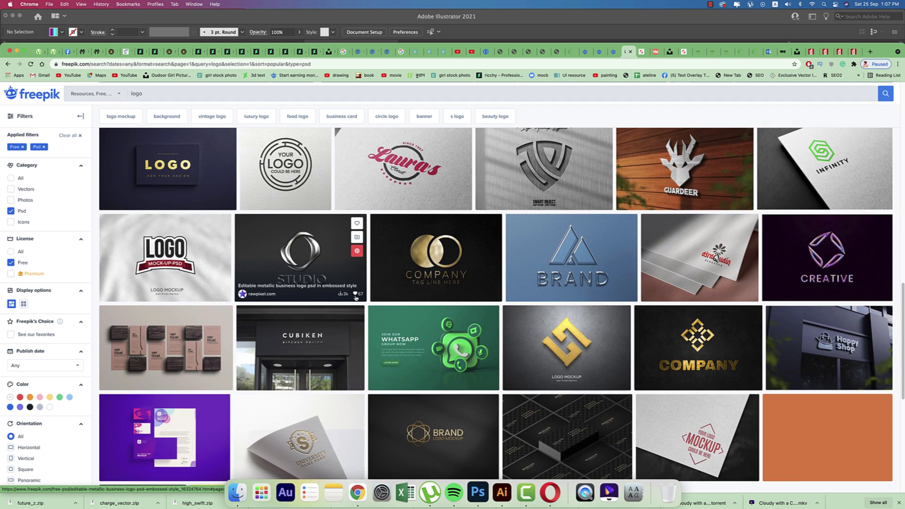
{"action": "scroll", "coordinate": [356, 298], "scroll_direction": "down", "scroll_amount": 3}
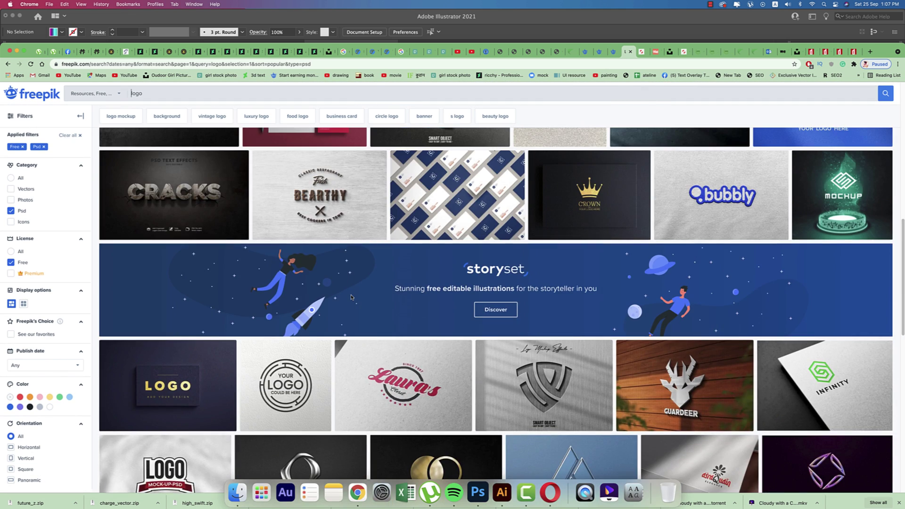
{"action": "scroll", "coordinate": [494, 306], "scroll_direction": "up", "scroll_amount": 6}
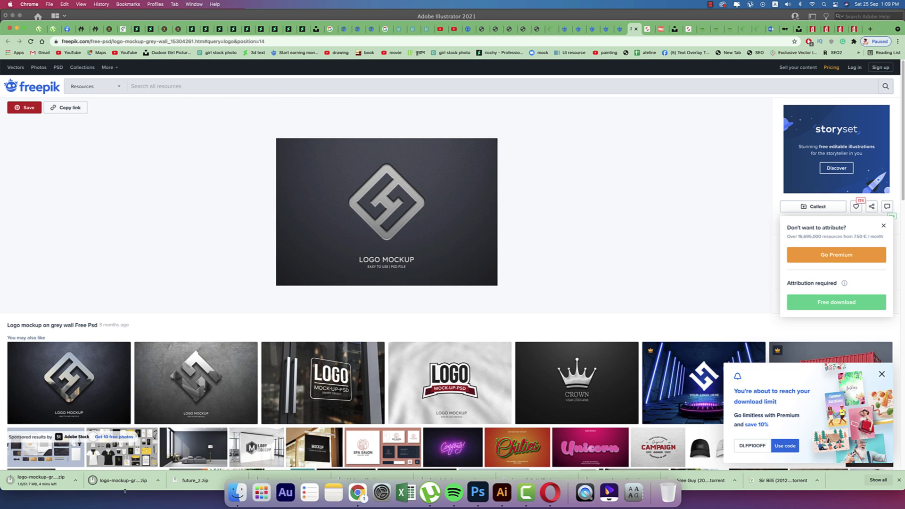
{"action": "right_click", "coordinate": [125, 490]}
Unzip logo-mockup-grey-wall and open Logo_mockup_on_grey_wall.psd in Photoshop.
{"action": "left_click", "coordinate": [161, 463]}
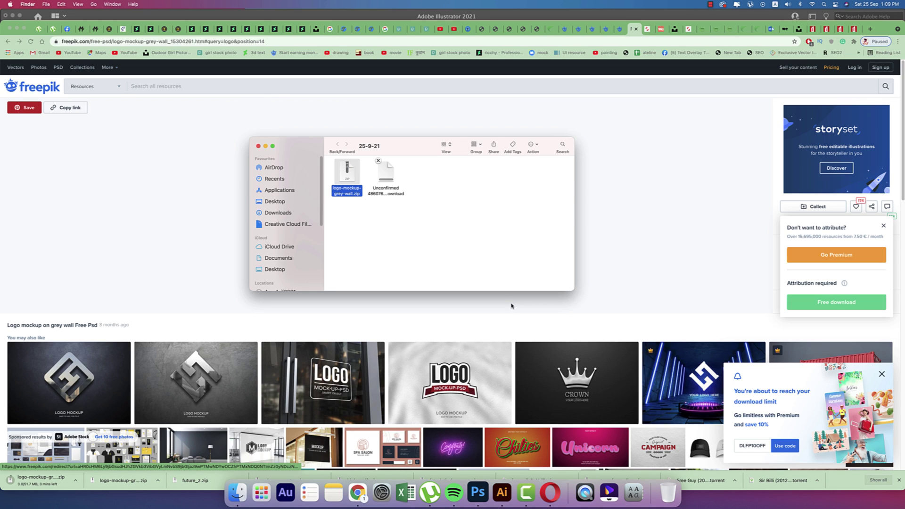
{"action": "double_click", "coordinate": [354, 174]}
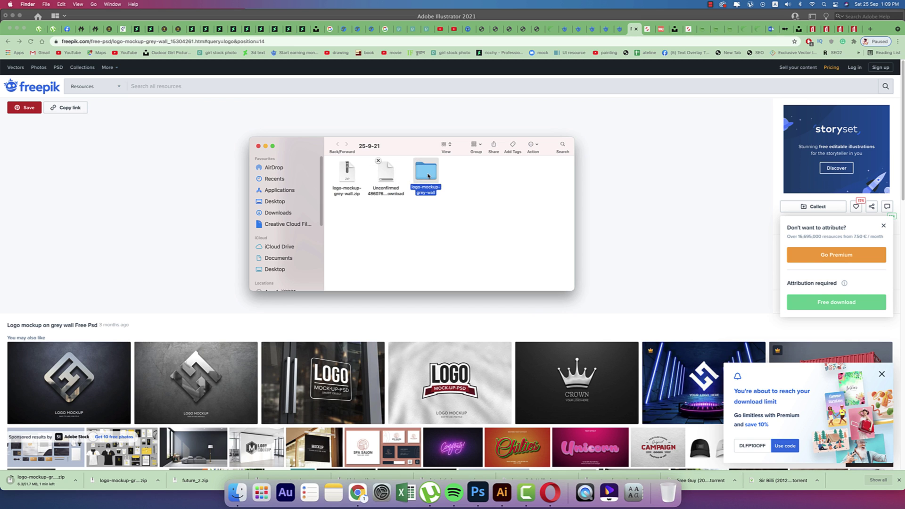
{"action": "double_click", "coordinate": [428, 176]}
{"action": "left_click", "coordinate": [388, 172]}
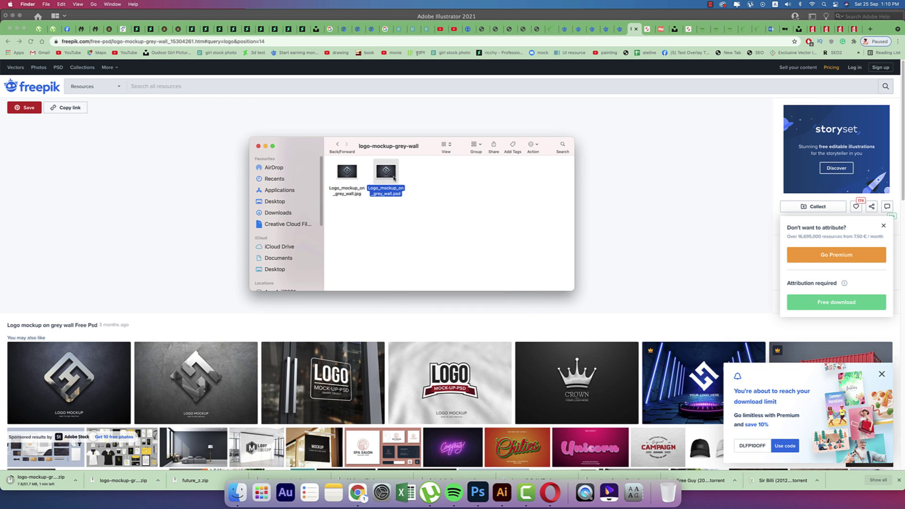
{"action": "right_click", "coordinate": [394, 178]}
{"action": "mouse_move", "coordinate": [436, 184]}
{"action": "left_click", "coordinate": [511, 182]}
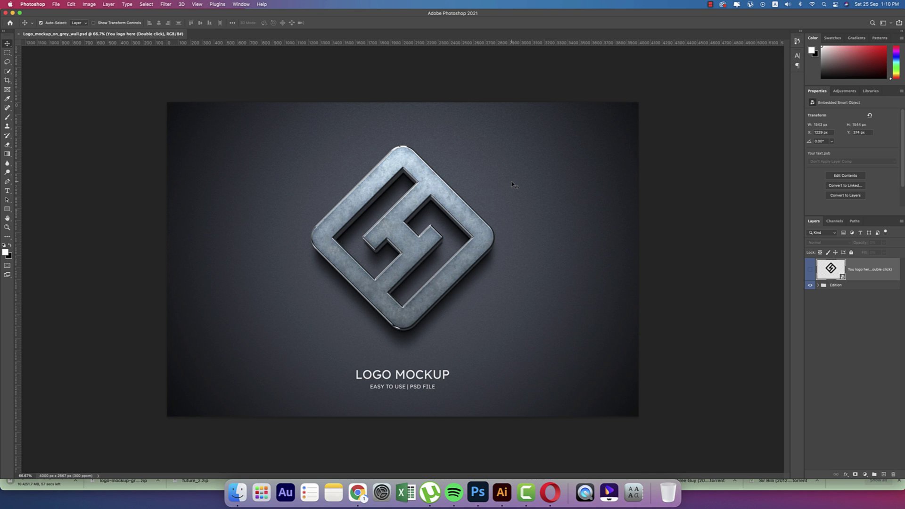
Open the logo smart object, hide its placeholder logo, and copy the G logo and GSMING LOVER text from Illustrator.
{"action": "double_click", "coordinate": [844, 280]}
{"action": "left_click", "coordinate": [810, 271]}
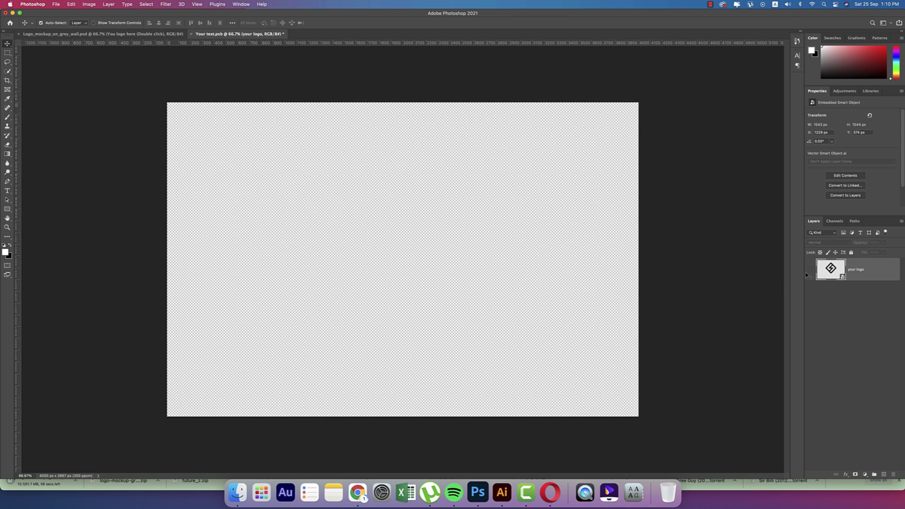
{"action": "left_click", "coordinate": [502, 493]}
{"action": "left_click", "coordinate": [405, 258]}
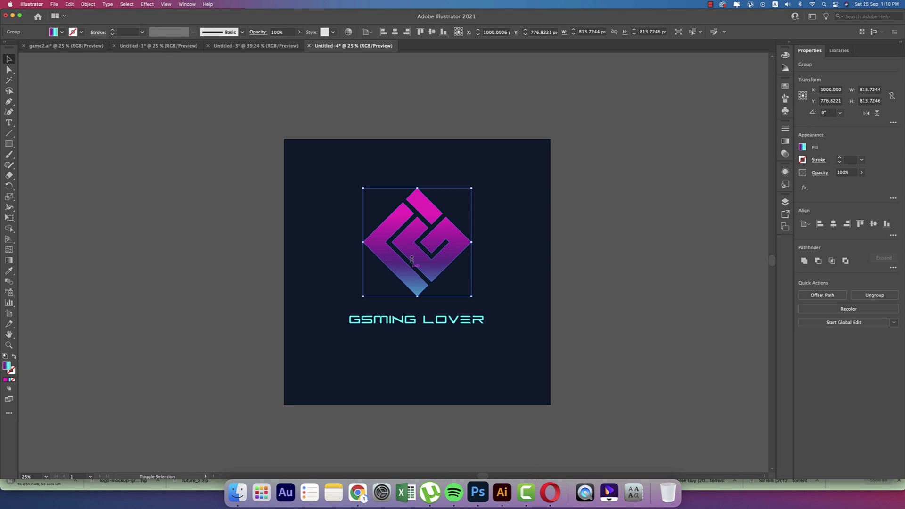
{"action": "left_click", "coordinate": [427, 322], "text": "shift"}
{"action": "key", "text": "super+c"}
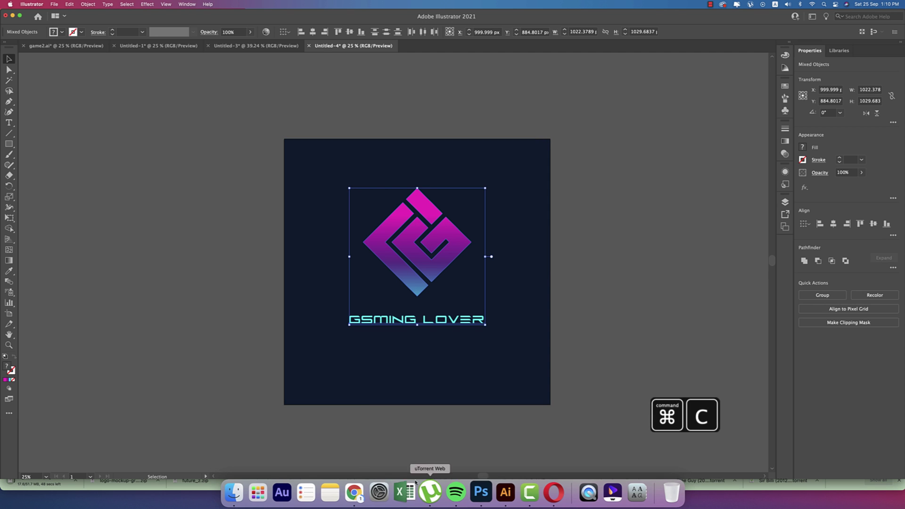
{"action": "left_click", "coordinate": [469, 491]}
Paste the logo and text as pixels, scale them down, save the smart object, and return to the mockup.
{"action": "key", "text": "super+v"}
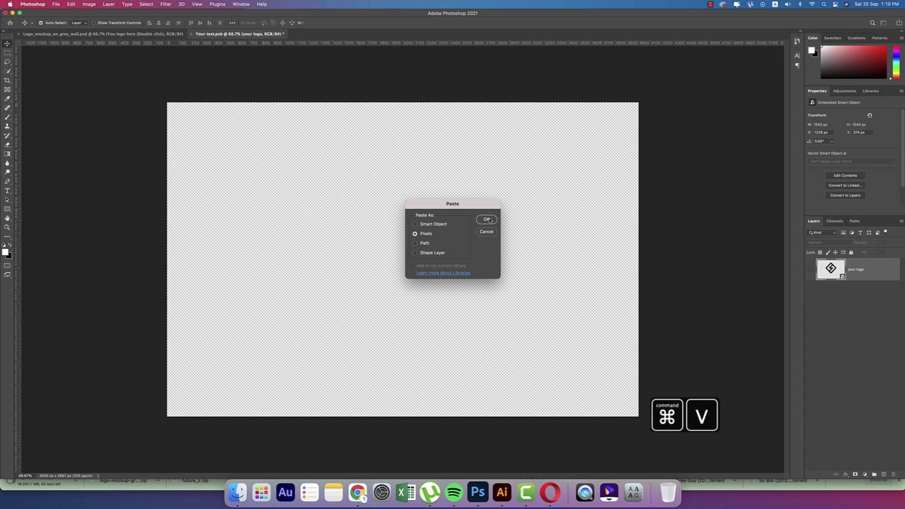
{"action": "left_click", "coordinate": [492, 223]}
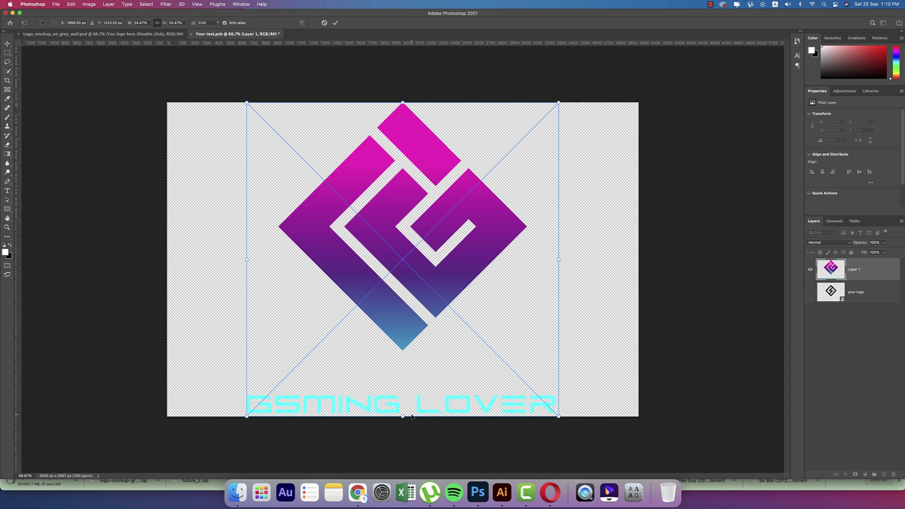
{"action": "left_click_drag", "start_coordinate": [408, 417], "coordinate": [408, 367]}
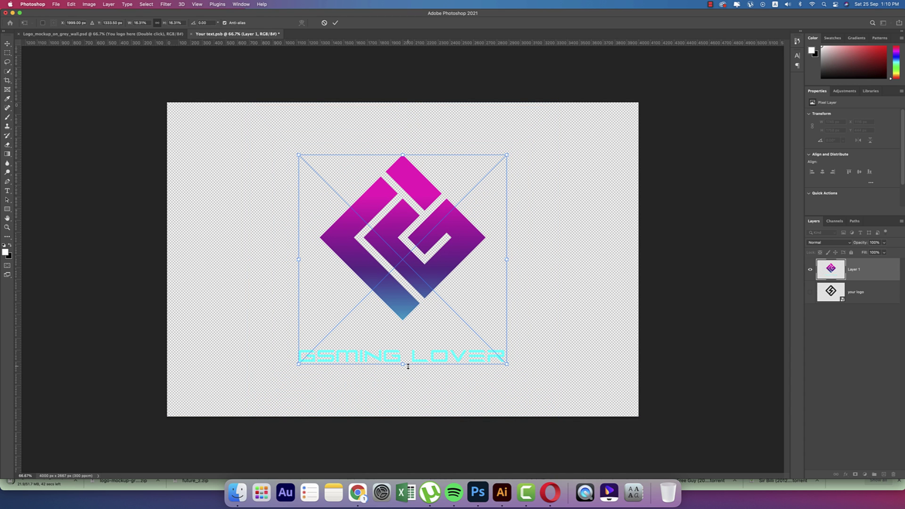
{"action": "key", "text": "Return"}
{"action": "key", "text": "super+s"}
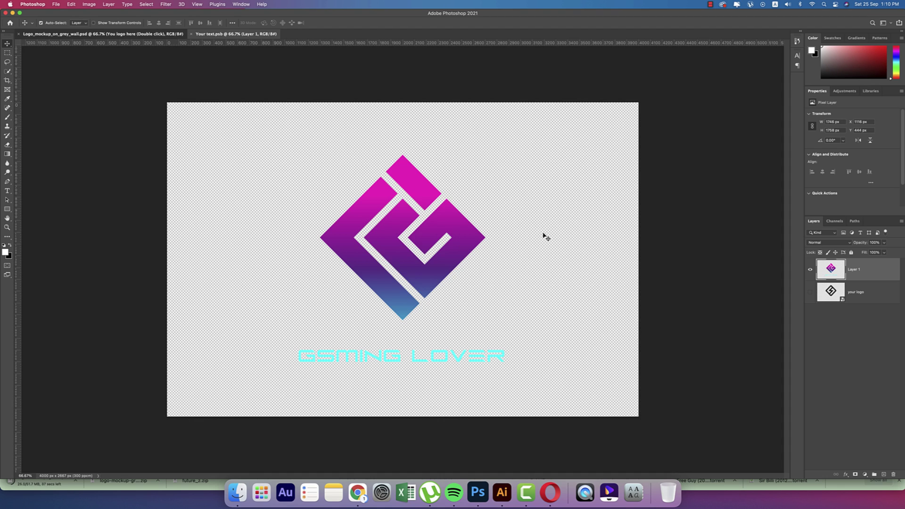
{"action": "key", "text": "ctrl+Tab"}
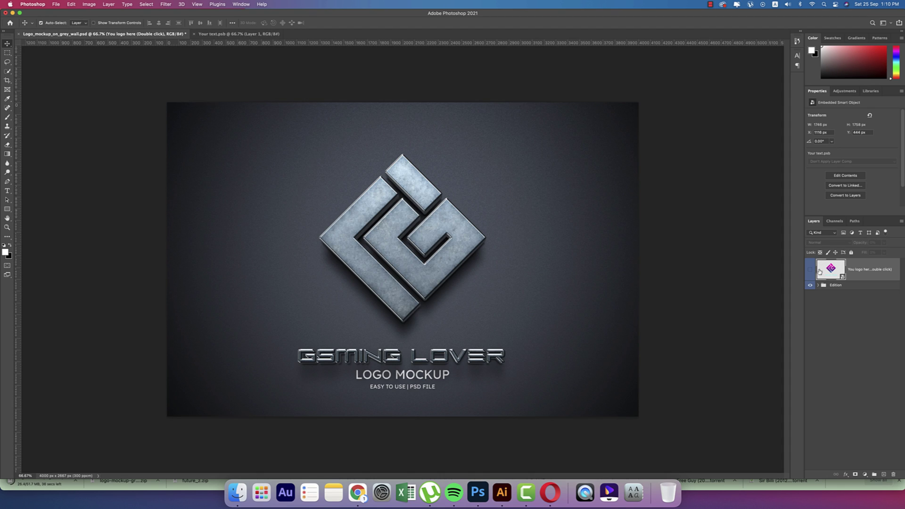
Hide the Sample text layer inside the Edition group.
{"action": "left_click", "coordinate": [819, 285]}
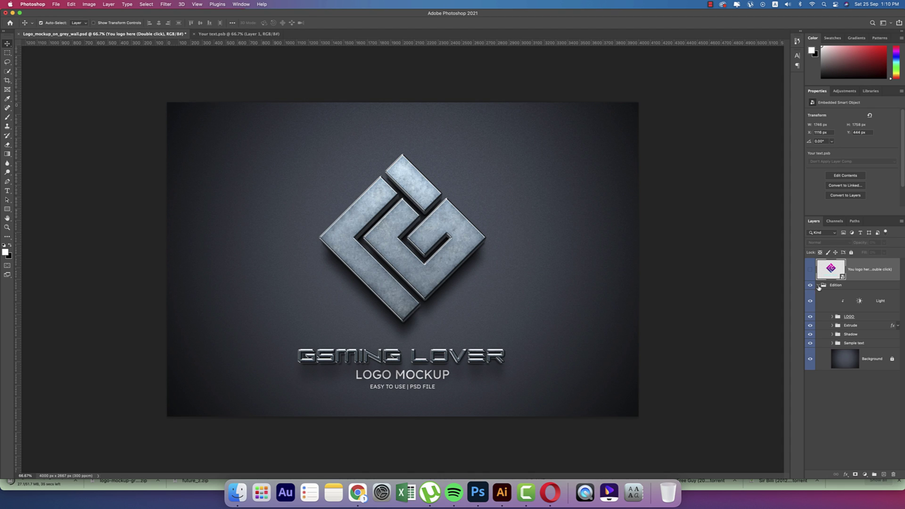
{"action": "left_click", "coordinate": [811, 343]}
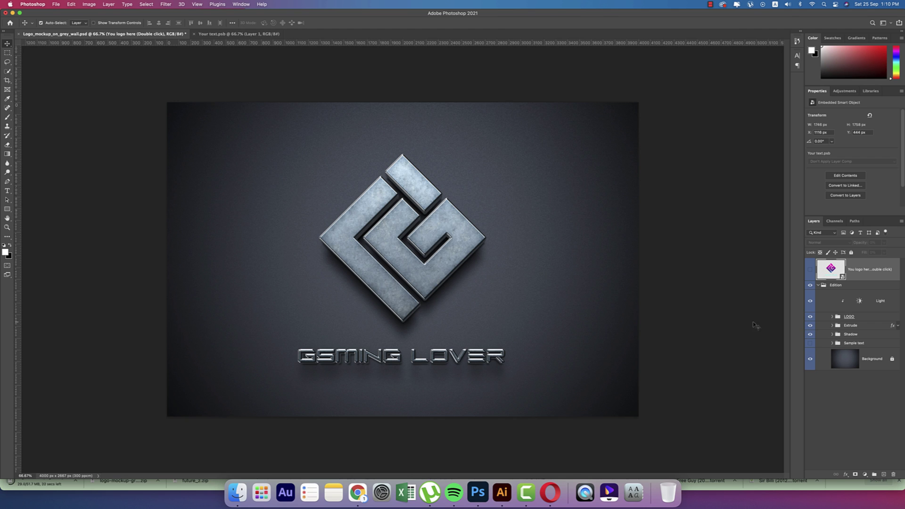